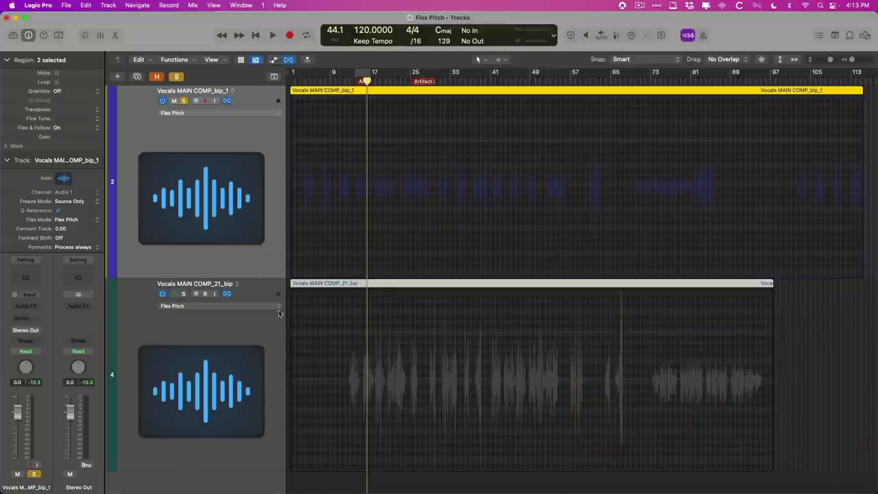
Zoom in on track 2's pitch curves and scroll to the Artifact 1 section.
drag(321, 126, 454, 249)
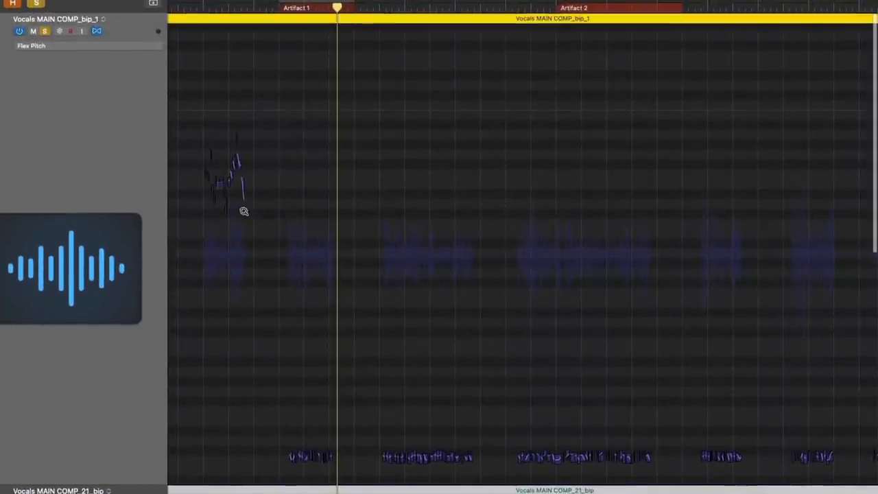
drag(217, 177, 494, 458)
scroll(431, 355, down, 2)
scroll(427, 345, left, 10)
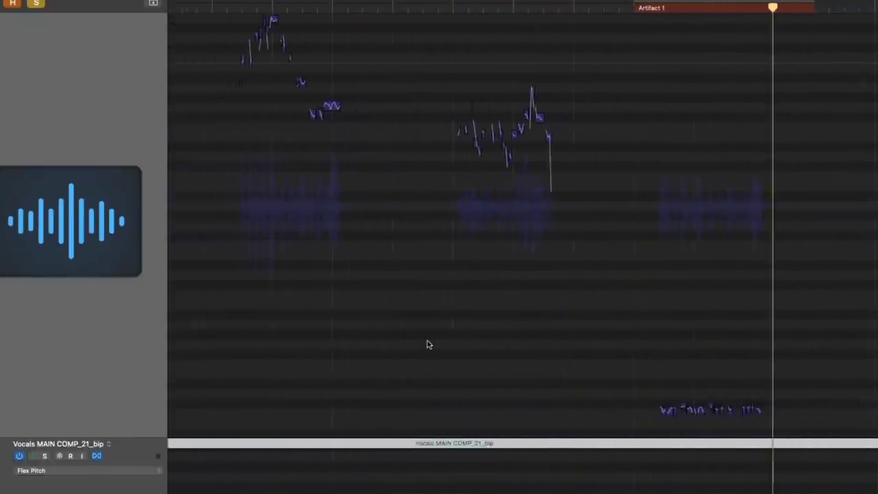
scroll(428, 345, left, 6)
scroll(428, 345, up, 2)
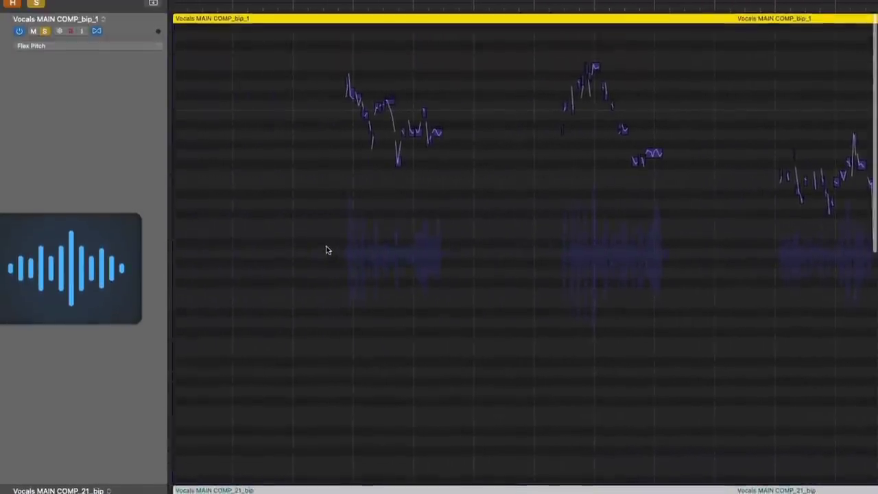
scroll(325, 249, right, 4)
scroll(327, 249, right, 2)
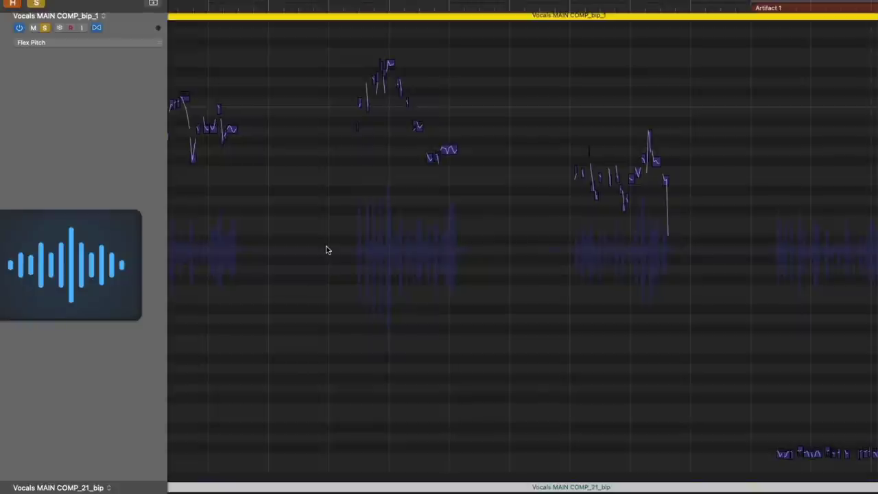
scroll(330, 247, right, 9)
scroll(412, 339, right, 2)
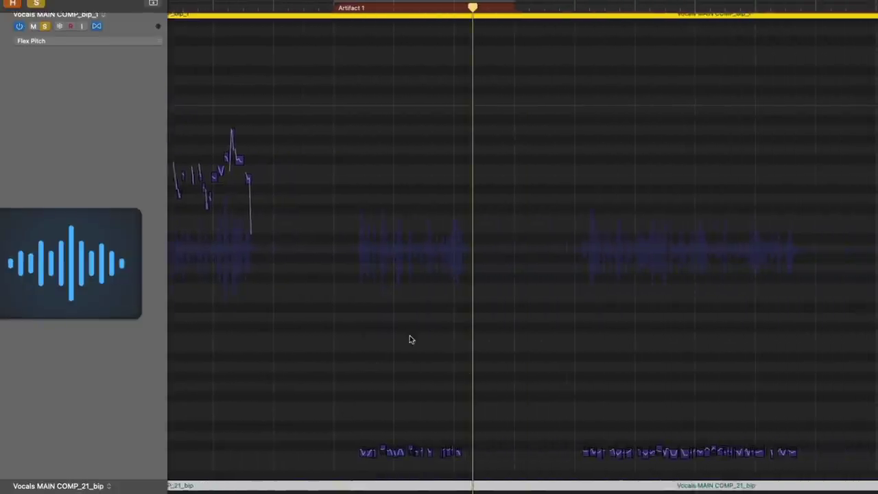
scroll(410, 339, right, 15)
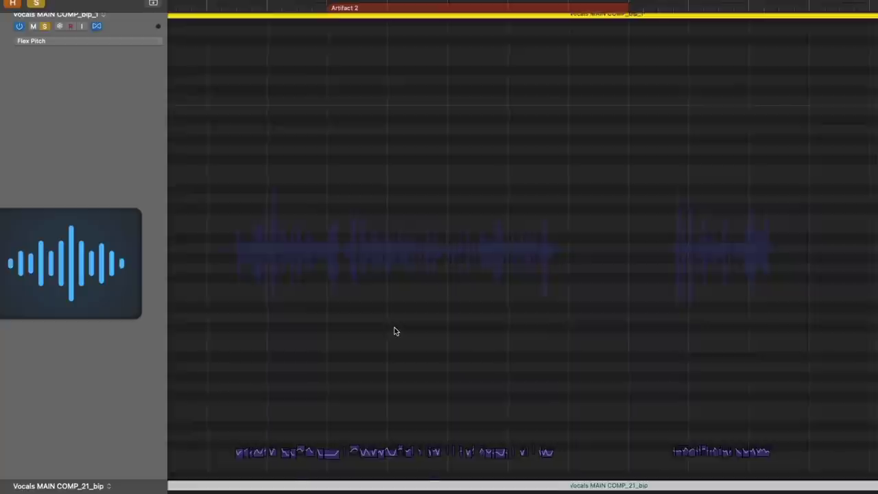
scroll(395, 332, right, 15)
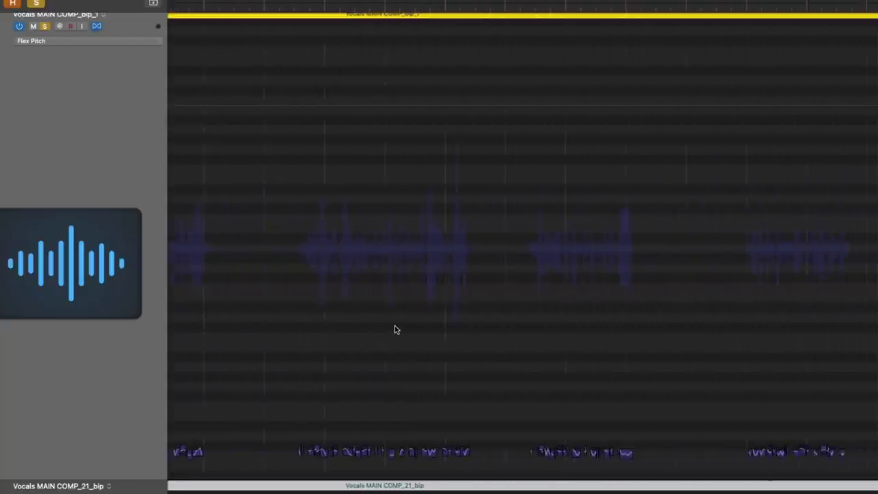
scroll(394, 330, right, 1)
scroll(394, 330, left, 12)
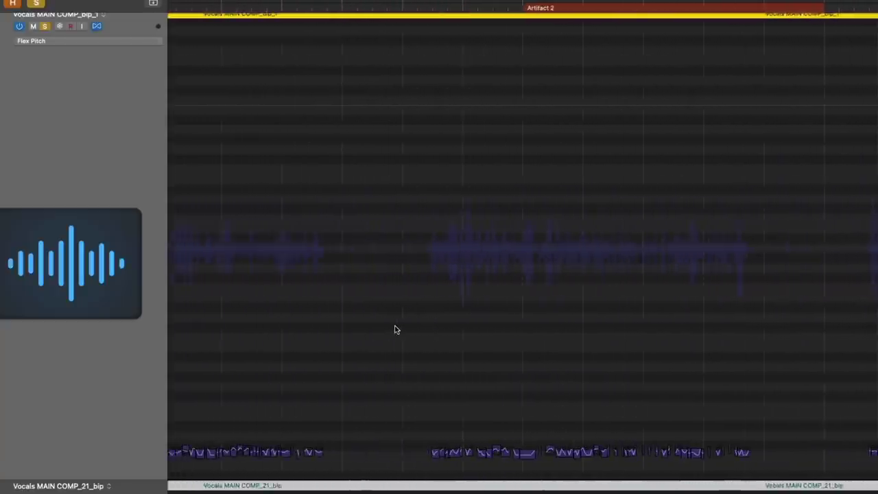
scroll(394, 330, left, 12)
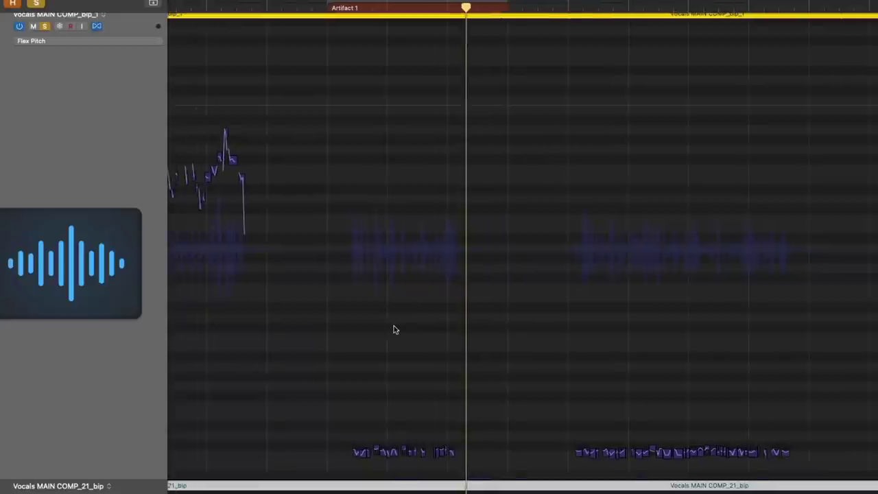
scroll(395, 330, left, 1)
Play the Artifact 1 passage twice from a point inside the marker to hear the glitch.
click(350, 8)
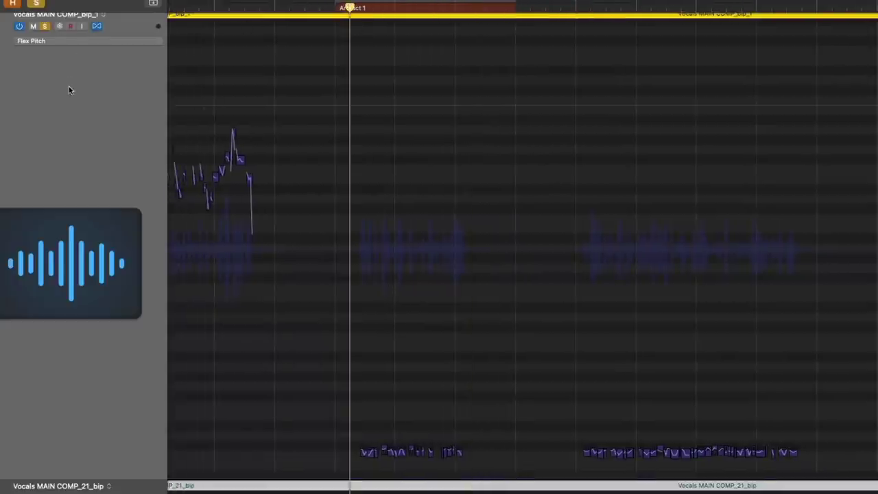
scroll(206, 96, up, 1)
scroll(328, 107, down, 3)
scroll(332, 109, up, 3)
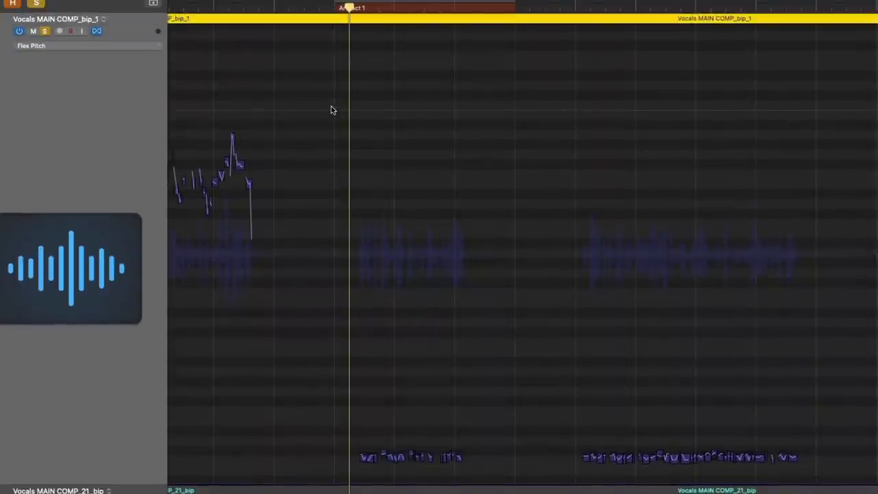
scroll(437, 273, down, 1)
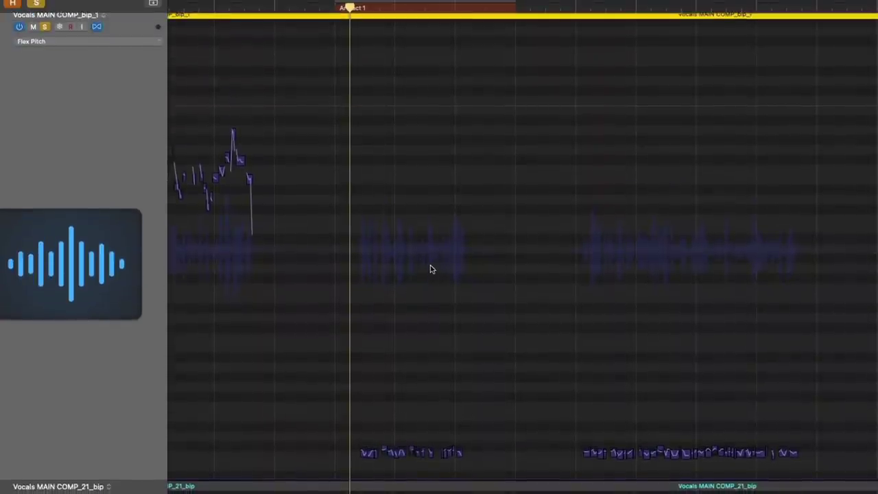
key(space)
scroll(428, 267, down, 1)
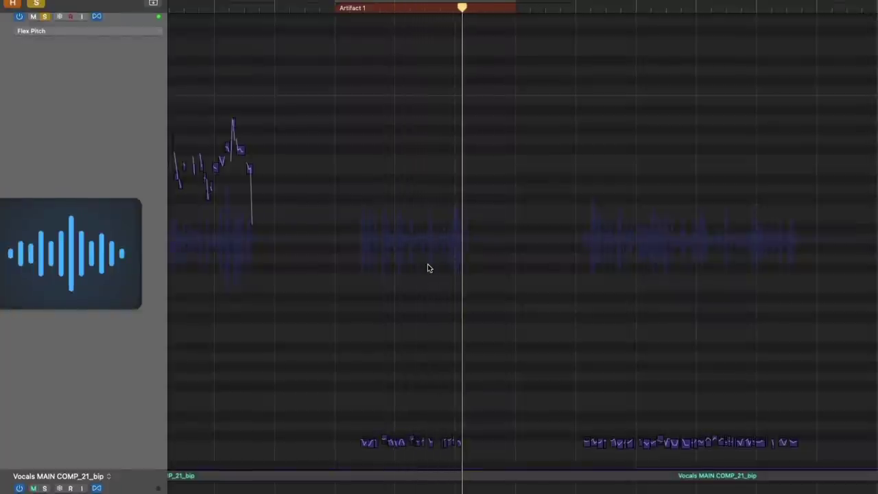
key(space)
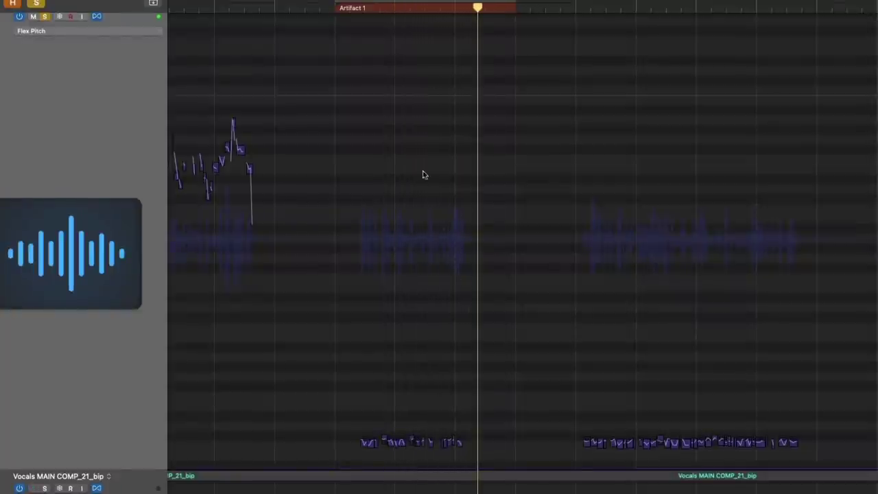
click(442, 7)
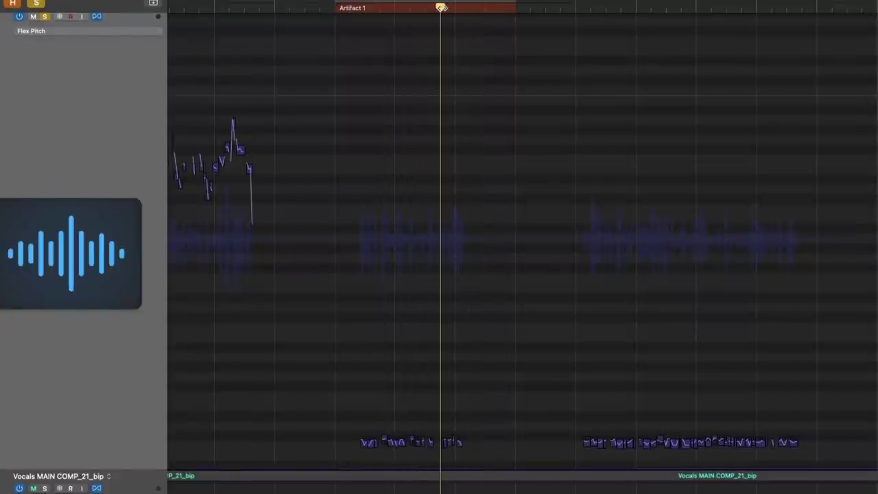
key(space)
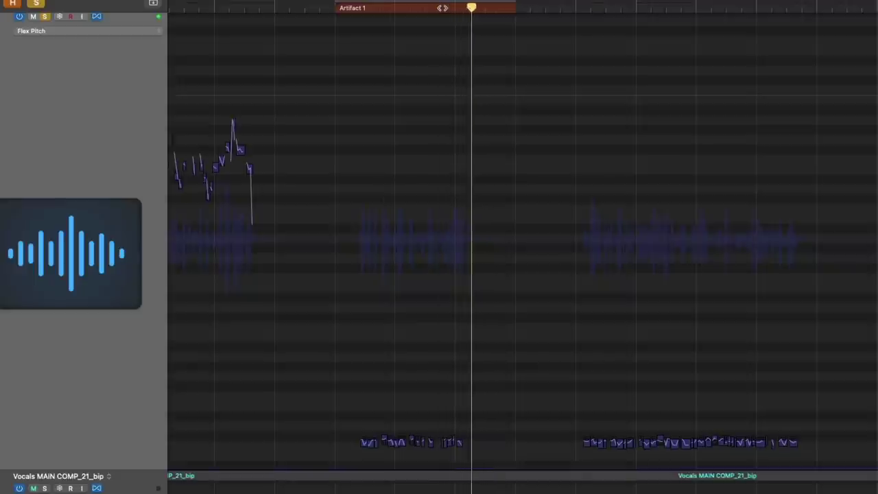
key(space)
scroll(251, 146, up, 1)
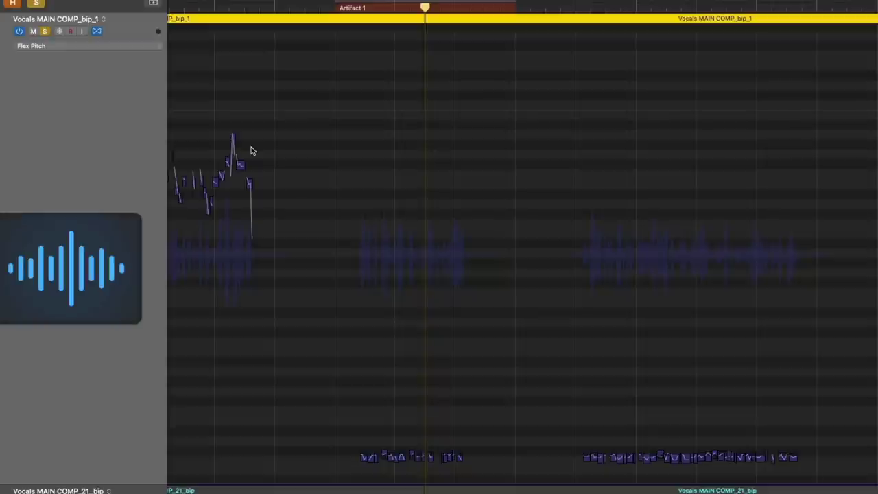
click(97, 31)
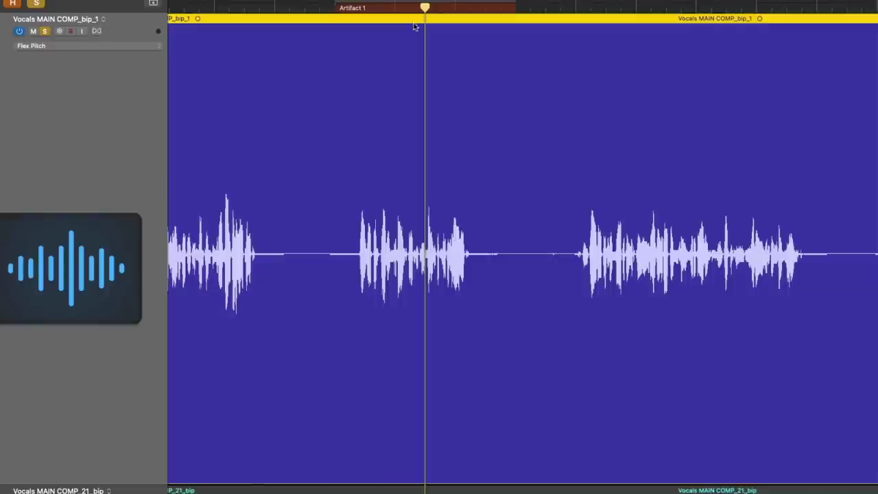
drag(423, 9, 408, 10)
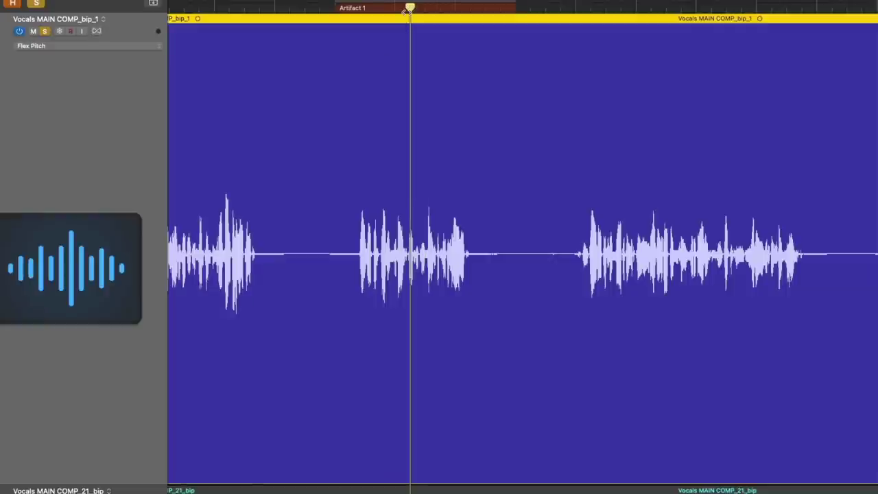
key(space)
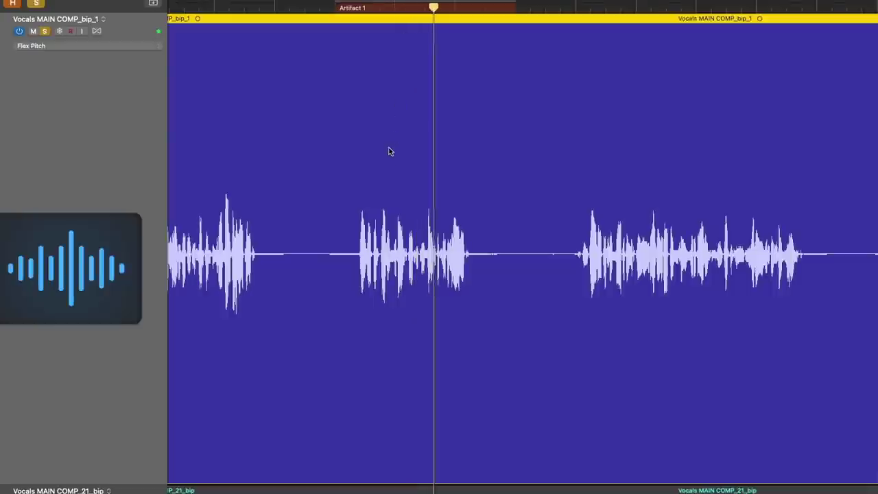
click(97, 31)
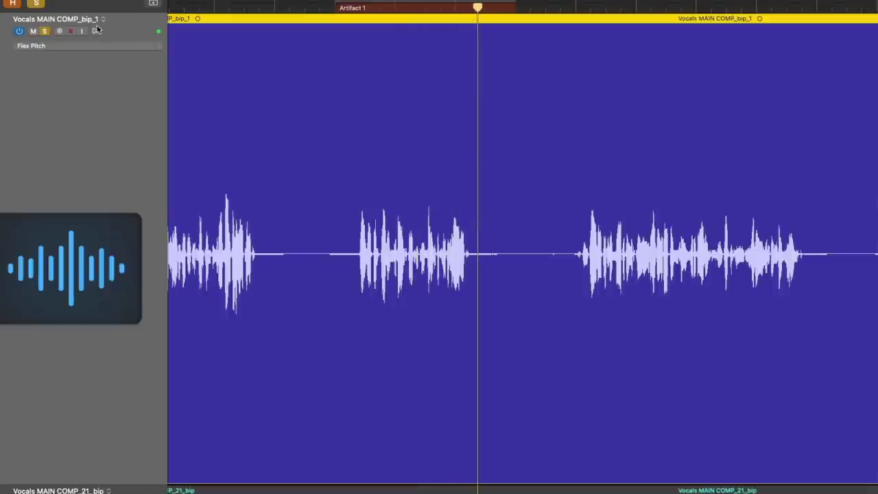
key(space)
scroll(343, 68, down, 1)
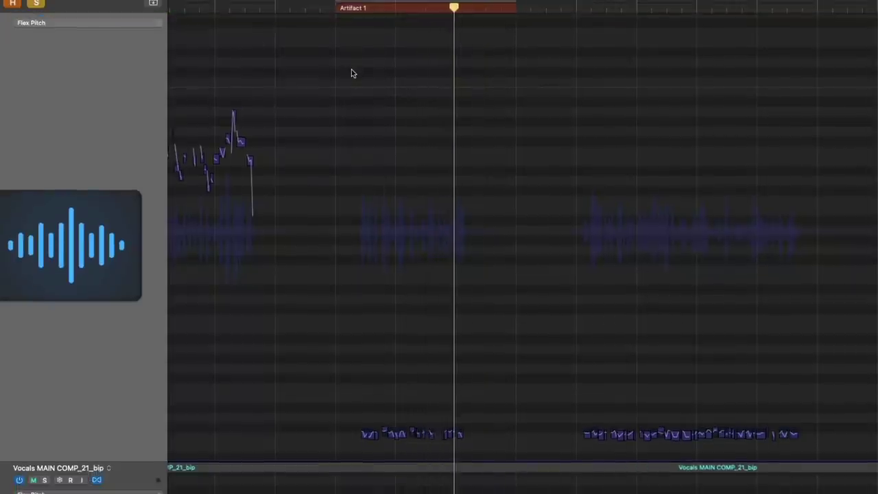
key(ctrl+m)
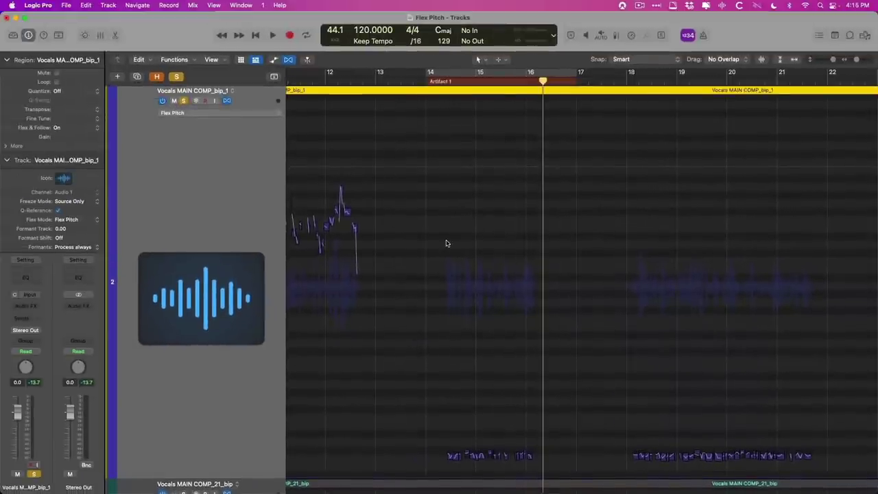
Open the Flex Pitch editor below the tracks, comparing the waveform and pitch views.
scroll(473, 142, left, 1)
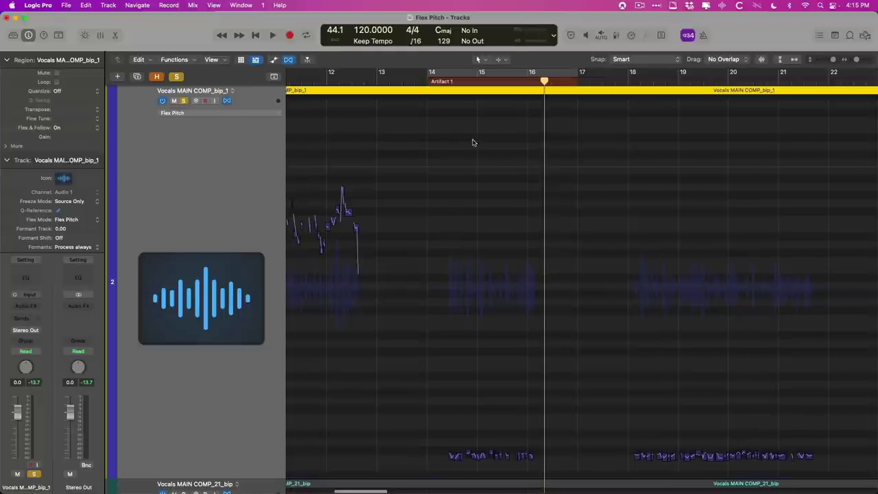
double_click(445, 95)
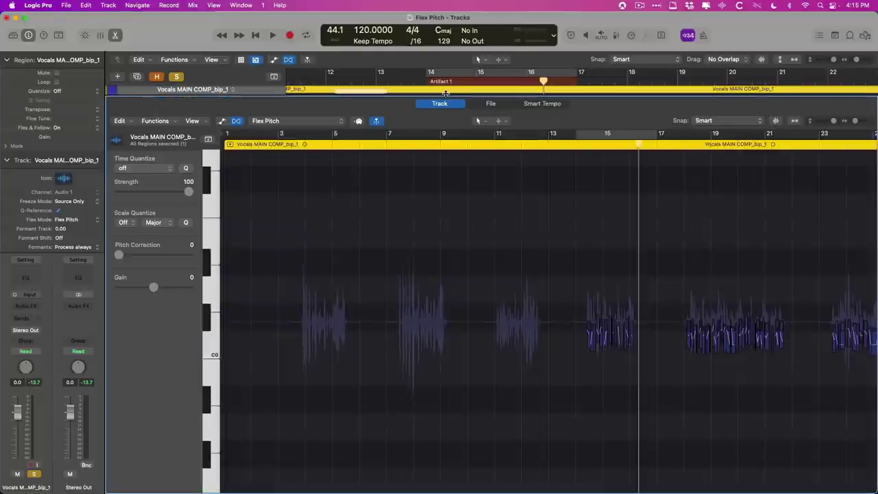
double_click(439, 96)
double_click(438, 96)
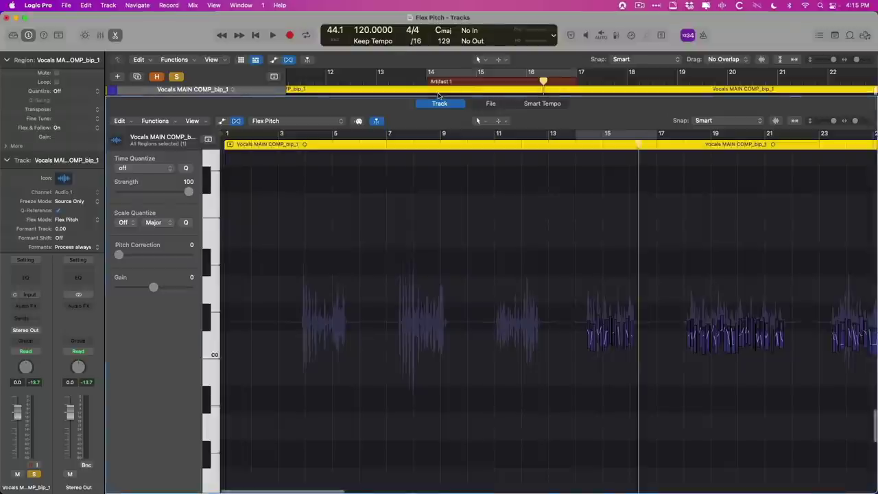
double_click(439, 95)
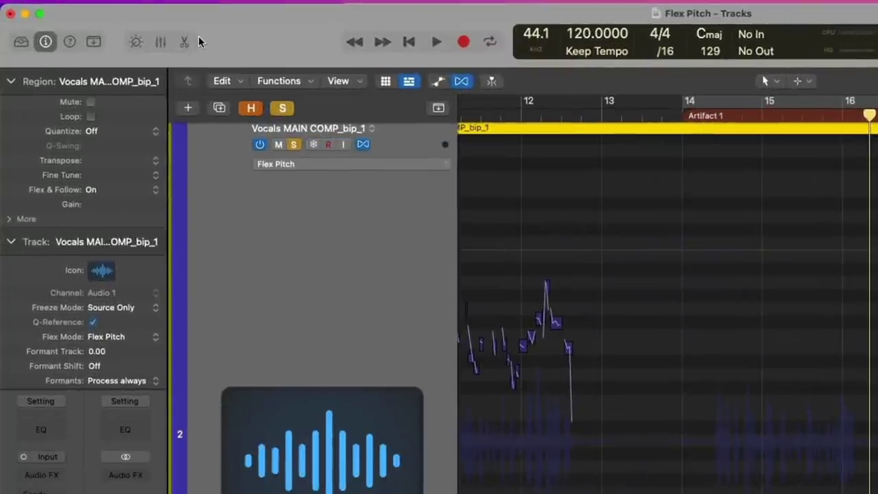
click(184, 42)
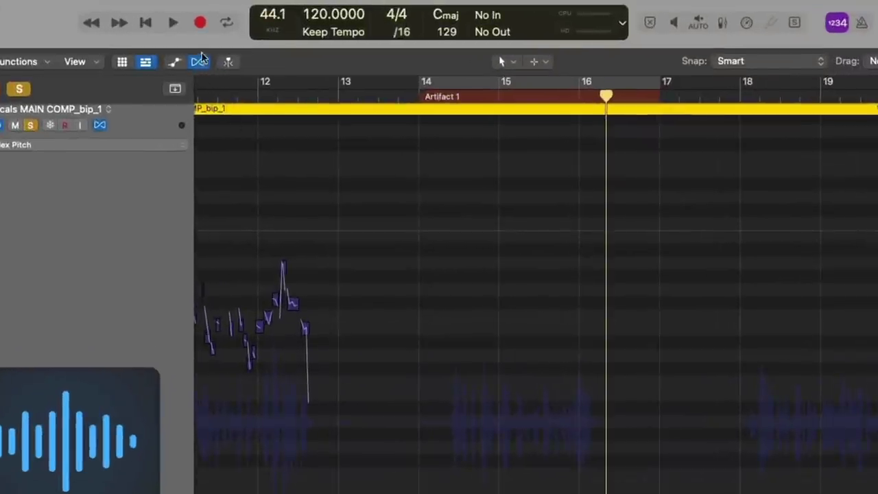
click(199, 61)
click(197, 62)
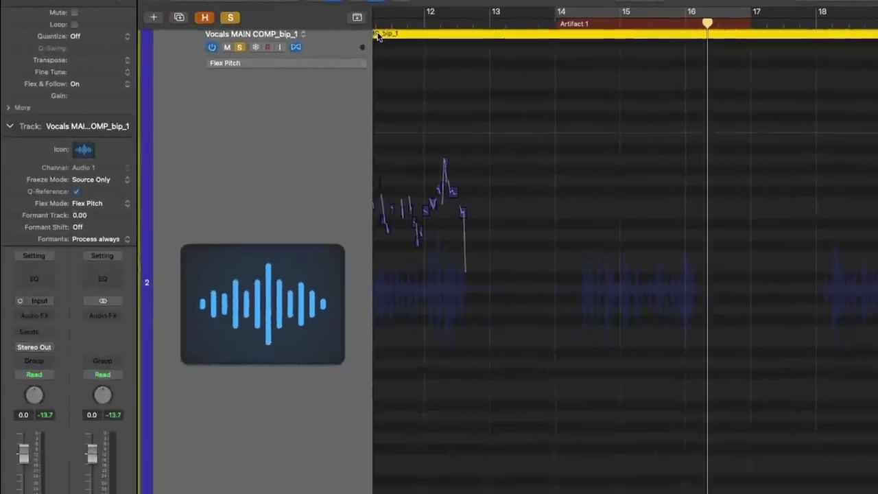
Load Vocals MAIN COMP_bip_1 into the Flex Pitch editor, toggle Flex off and on, and scroll through it.
double_click(308, 225)
click(309, 75)
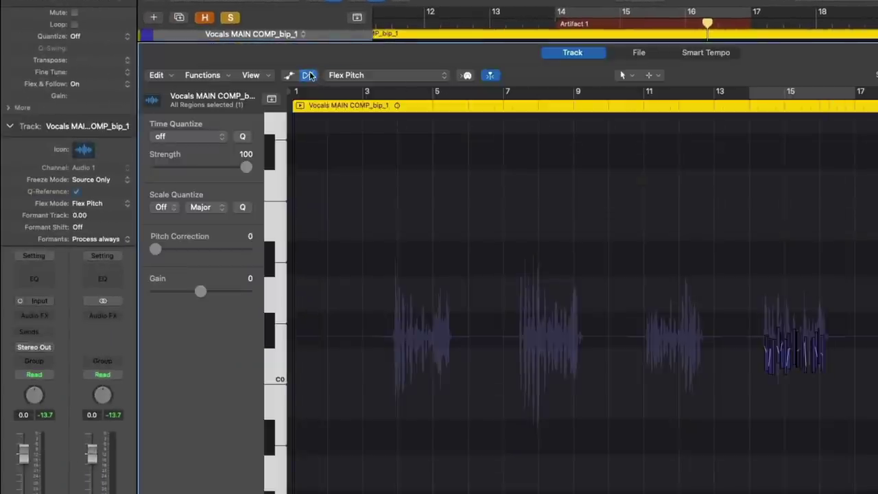
click(309, 75)
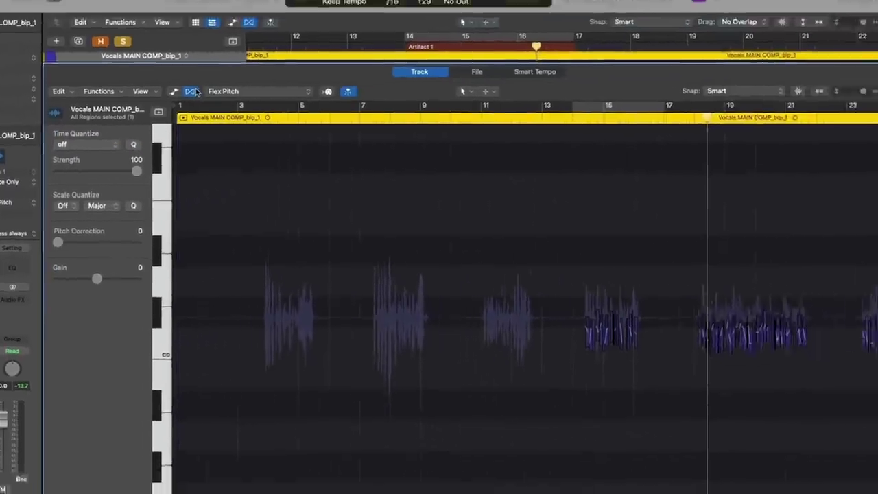
scroll(361, 227, right, 5)
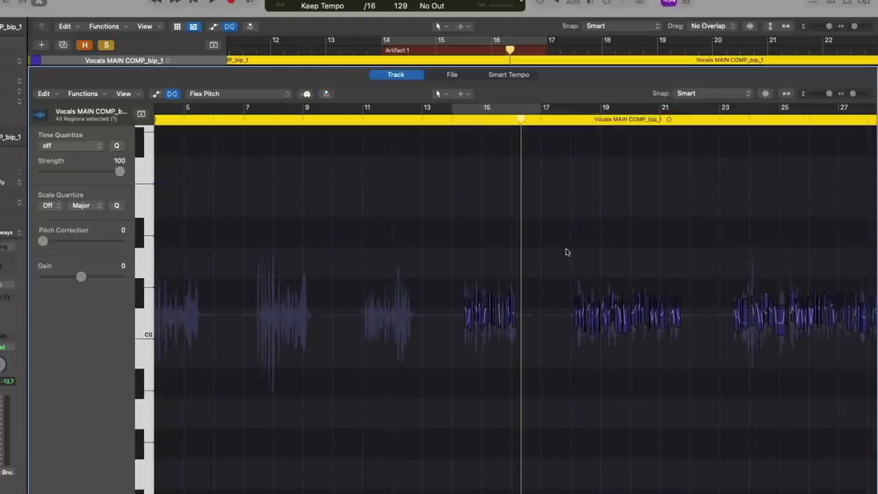
scroll(567, 252, right, 3)
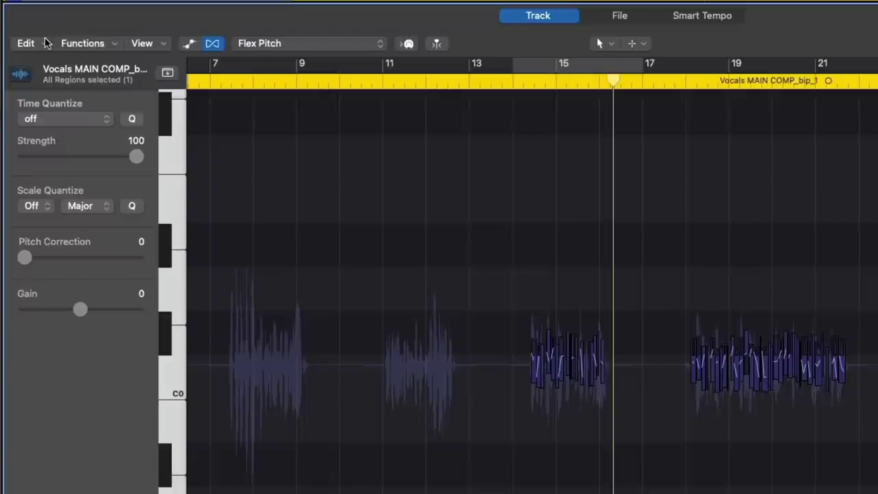
Run Edit > Analyze Audio for Flex Editing on the vocal region.
click(46, 43)
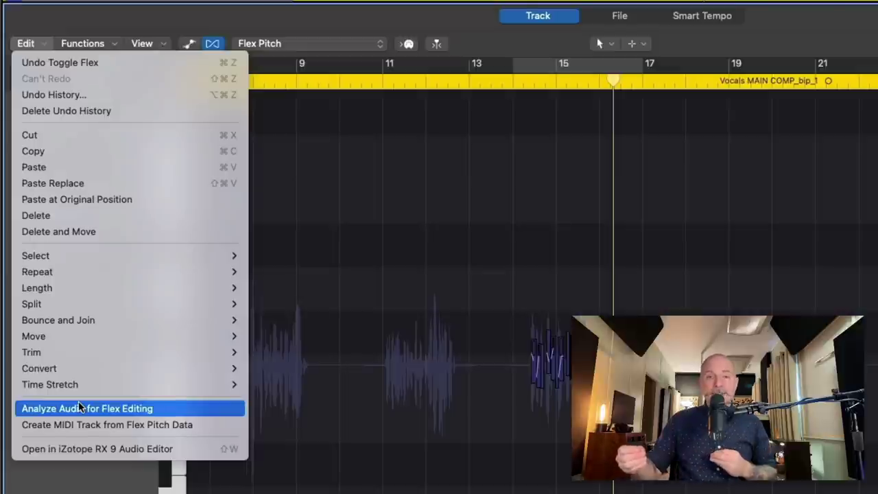
click(79, 408)
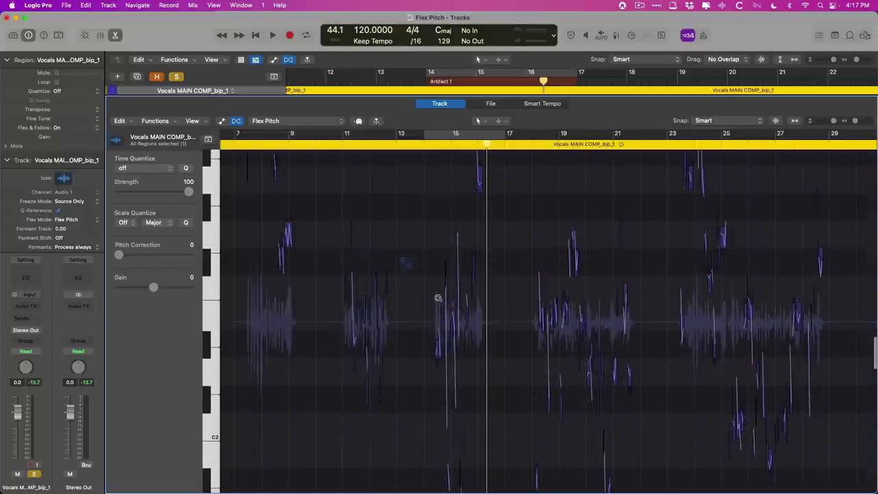
Inspect bars 13.3–17 of the region up close, then close the Flex Pitch editor.
drag(438, 298, 509, 378)
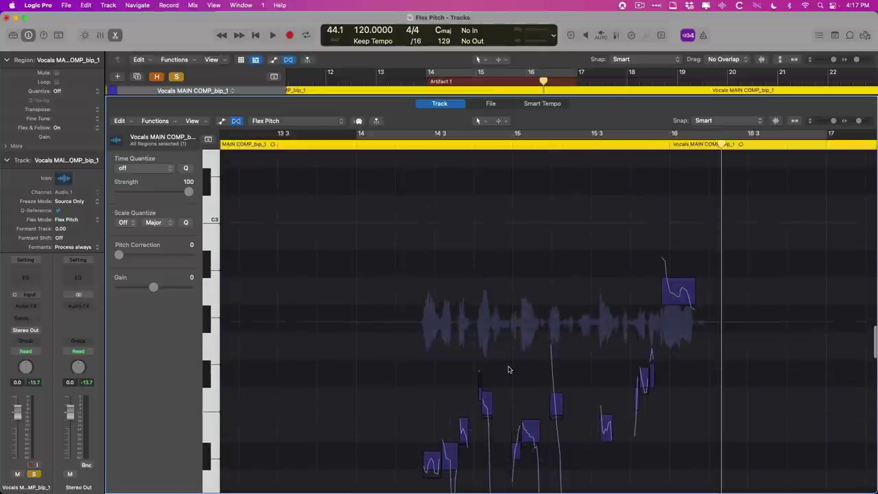
scroll(508, 370, down, 5)
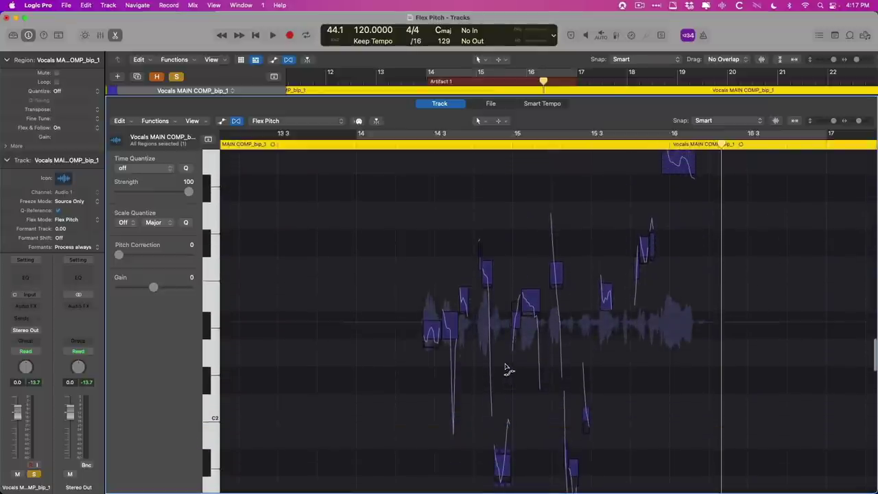
click(504, 368)
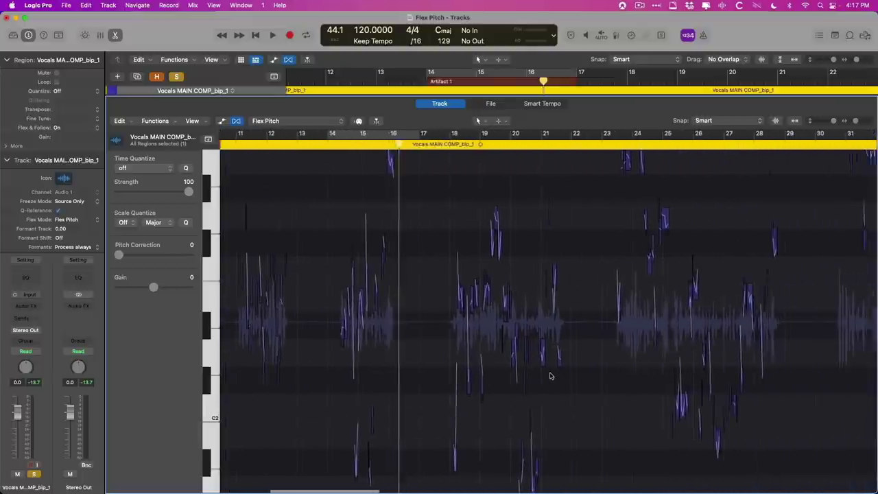
key(e)
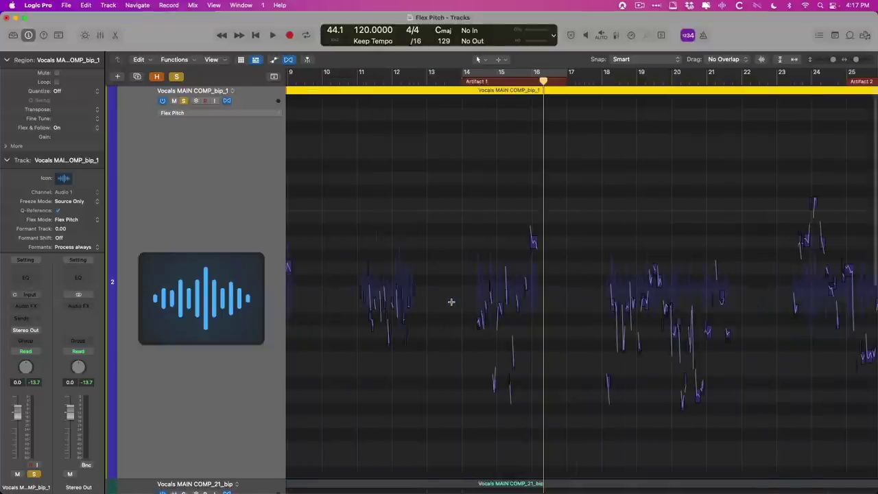
Play the bounced vocal from the Artifact 1 marker while zooming into that section.
key(super+Left)
scroll(451, 305, left, 3)
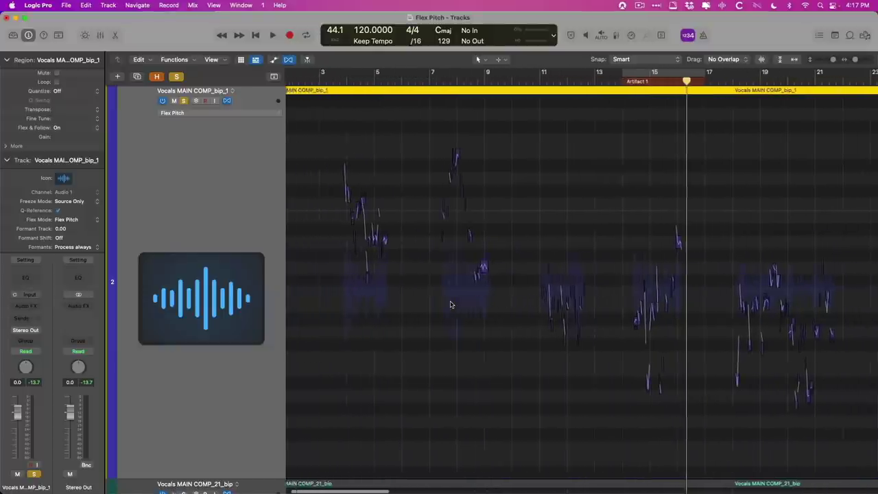
scroll(451, 305, right, 8)
scroll(451, 305, right, 15)
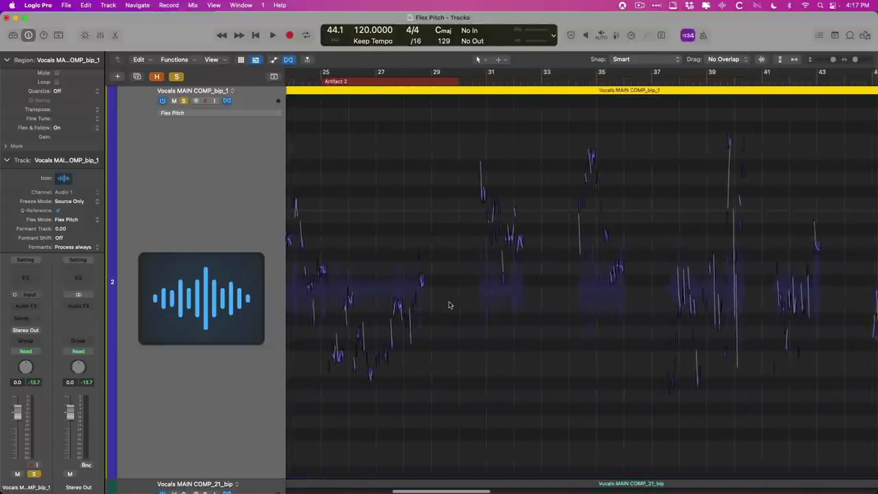
scroll(449, 305, right, 11)
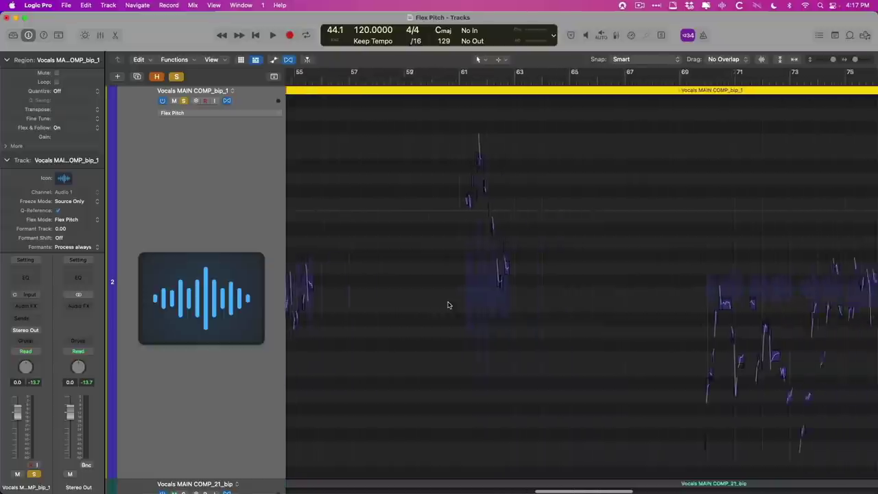
scroll(445, 305, left, 20)
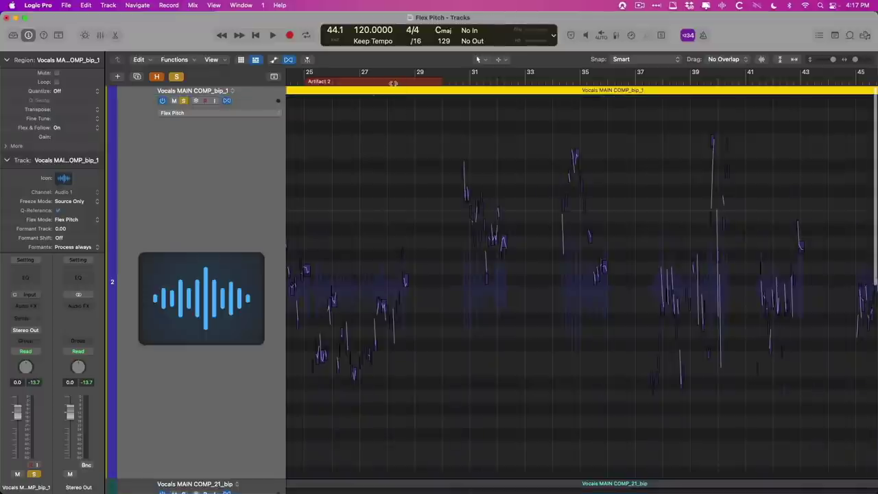
scroll(393, 83, left, 10)
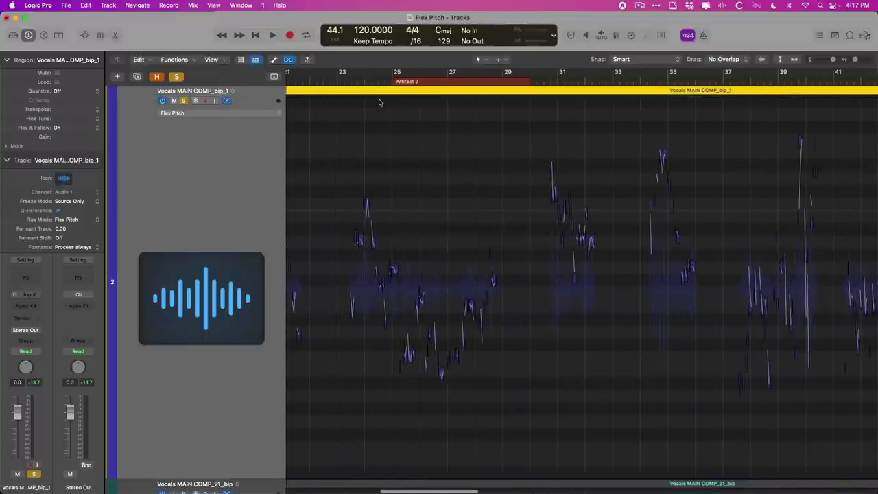
click(526, 81)
key(space)
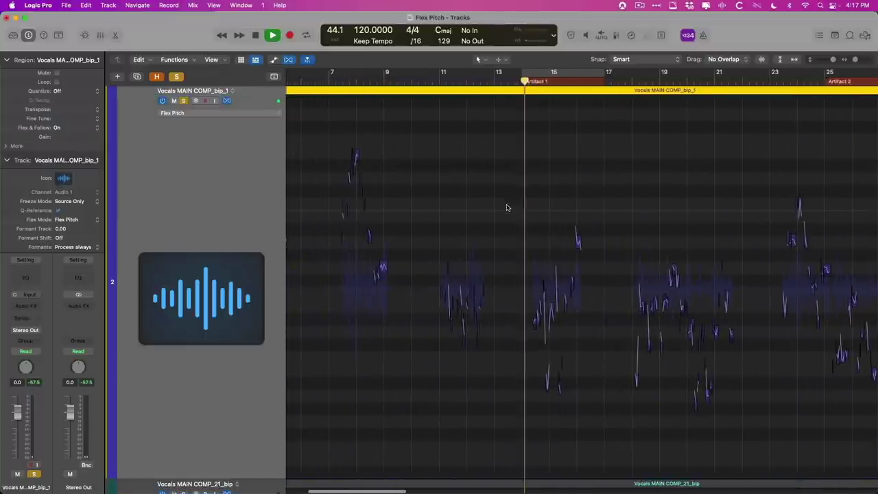
scroll(478, 238, right, 3)
drag(442, 203, 550, 356)
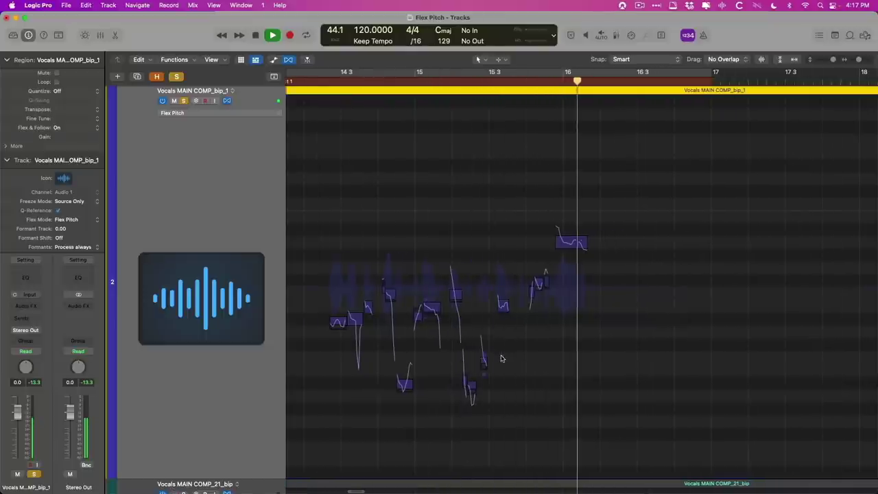
key(space)
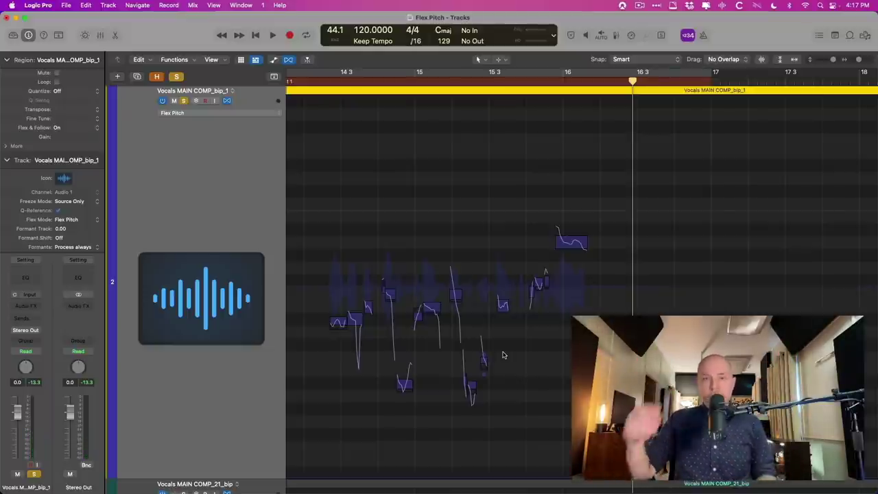
Zoom out to bars 9–29 and solo the Vocals MAIN COMP_21_bip track.
ctrl+alt+click(508, 267)
scroll(507, 267, down, 3)
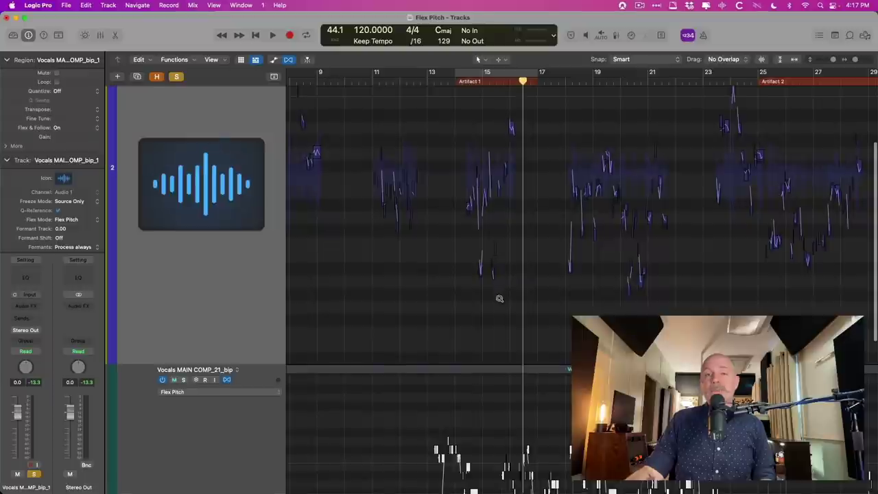
scroll(500, 299, down, 3)
click(180, 309)
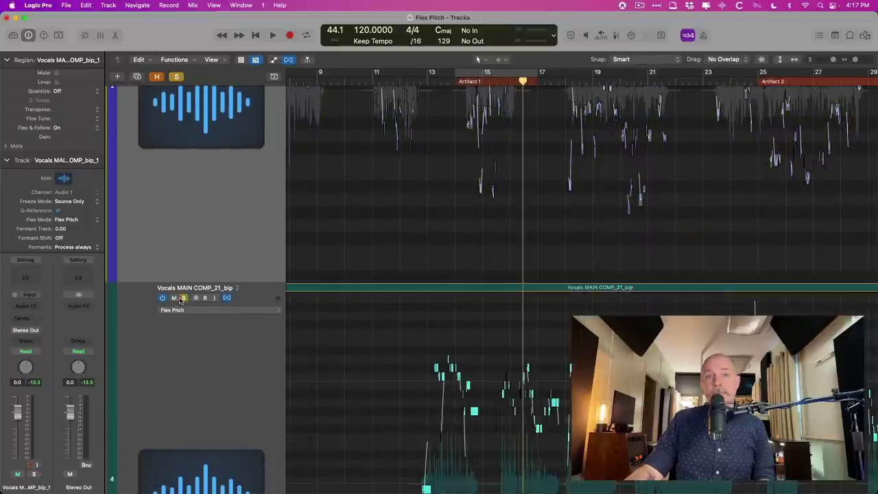
Play the soloed track from around bar 12.5 through bar 17, then select its region.
scroll(374, 319, down, 3)
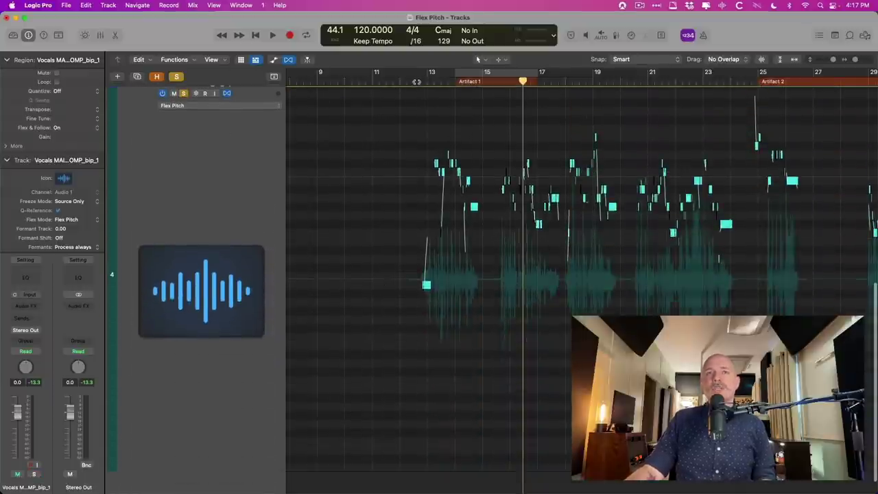
click(416, 81)
drag(418, 147, 544, 336)
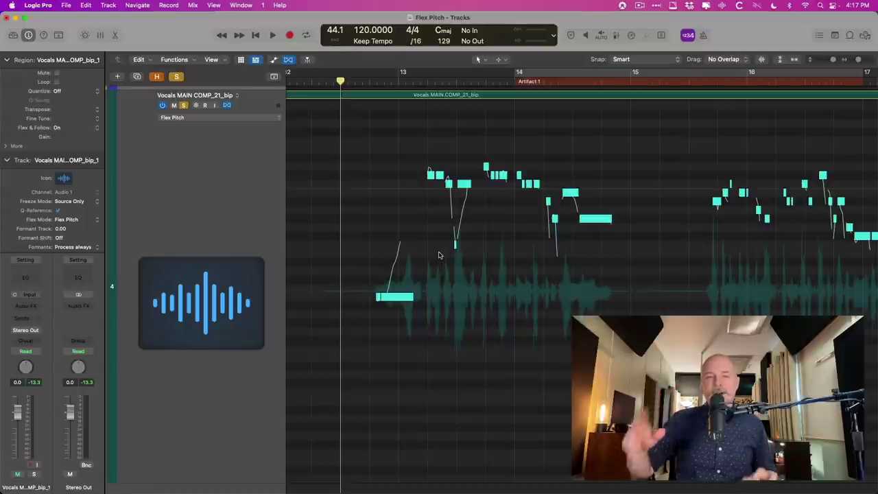
key(space)
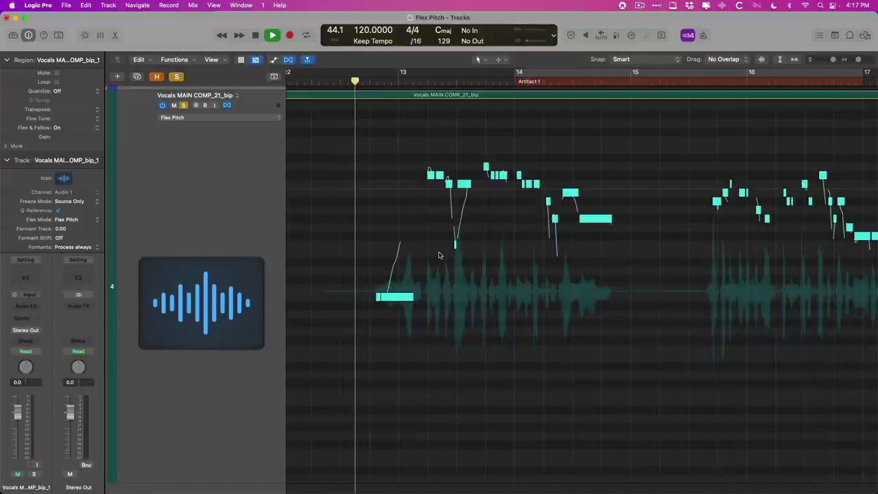
scroll(431, 255, right, 2)
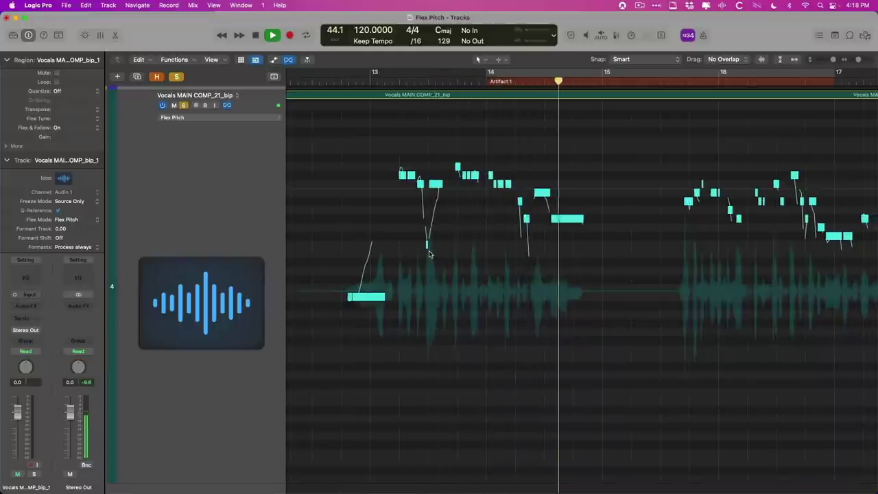
key(space)
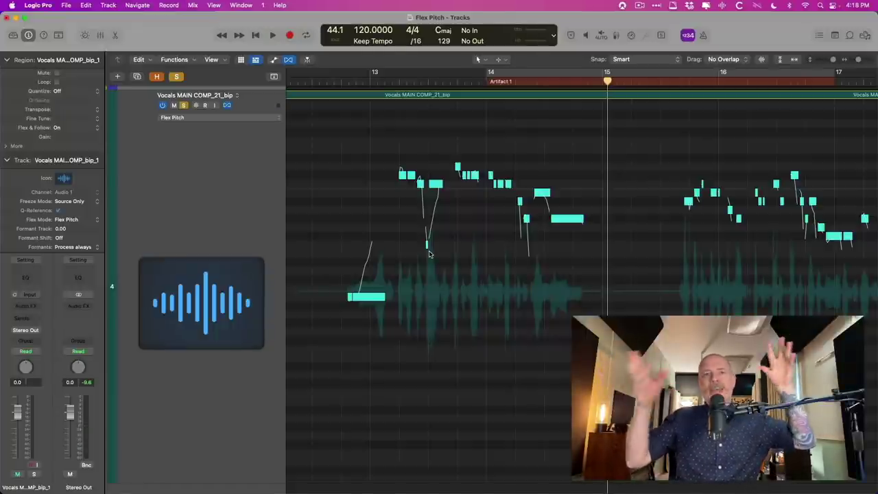
click(405, 246)
scroll(412, 249, up, 1)
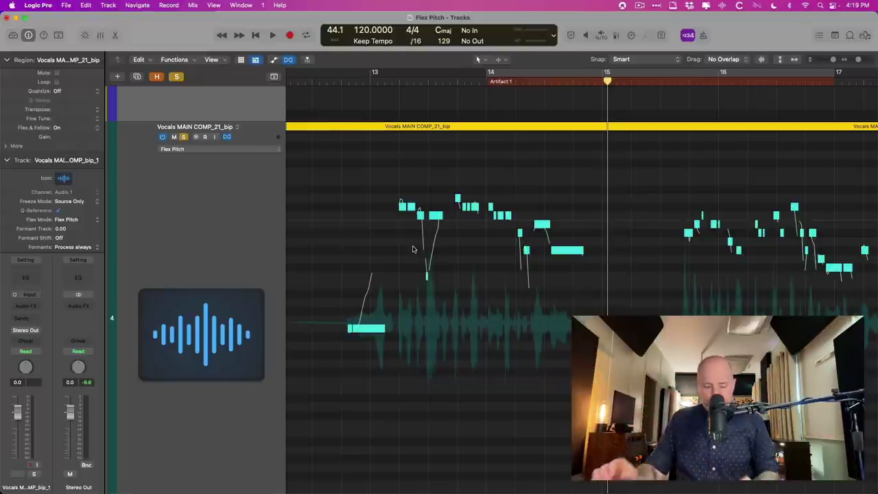
Bring up Vocals MAIN COMP_21_bip's pitch notes in the Flex Pitch editor and check the Edit menu.
key(e)
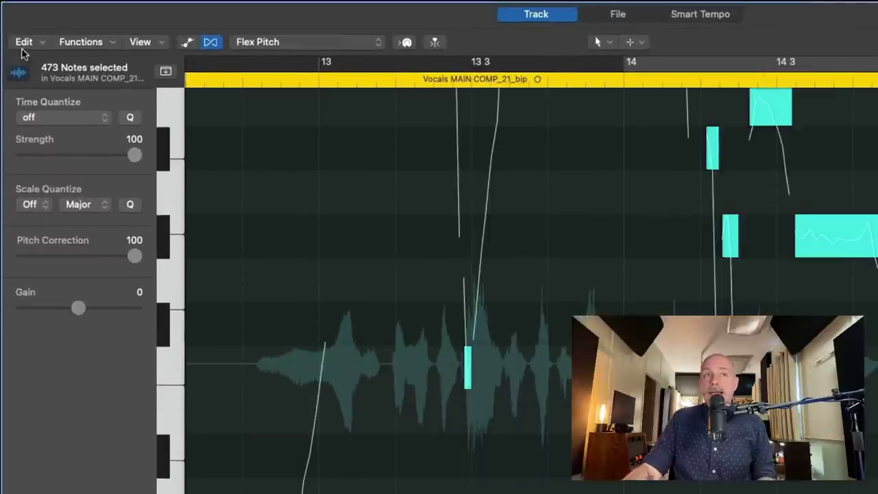
click(24, 43)
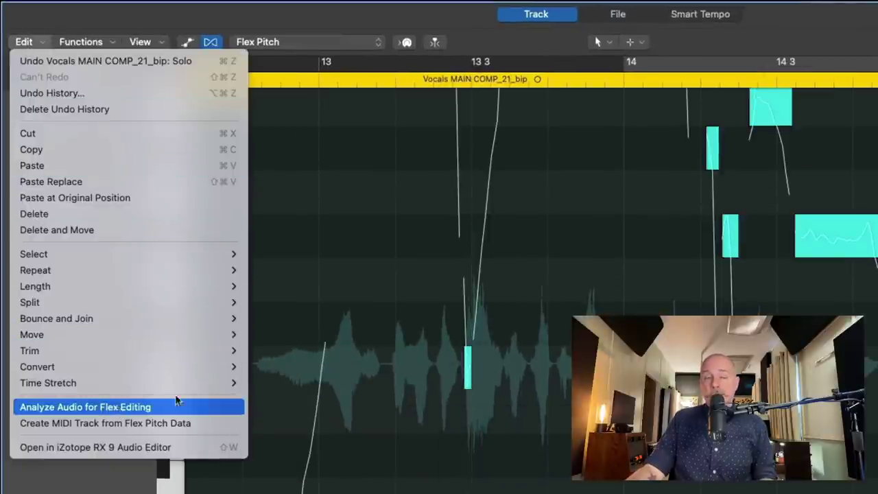
click(388, 281)
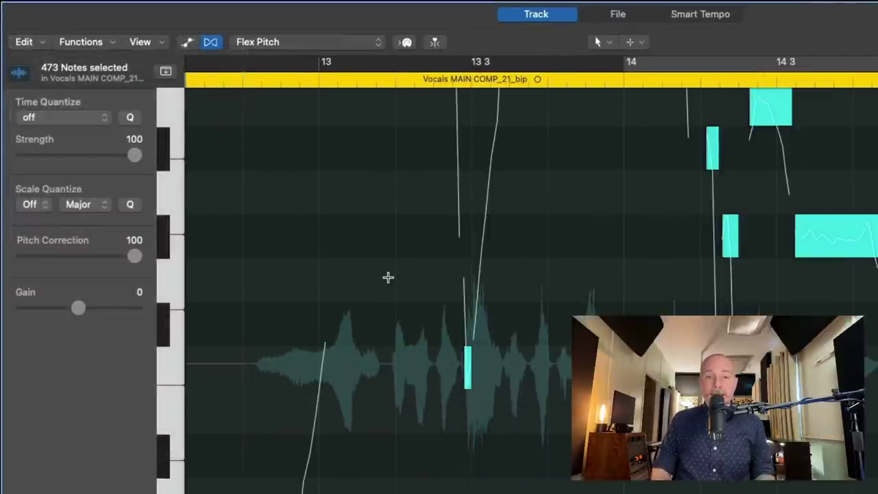
scroll(389, 277, up, 5)
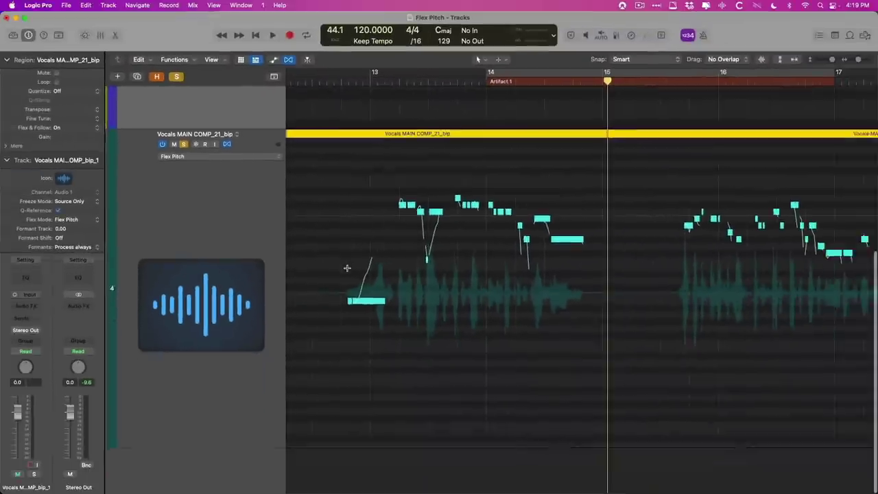
scroll(348, 267, up, 4)
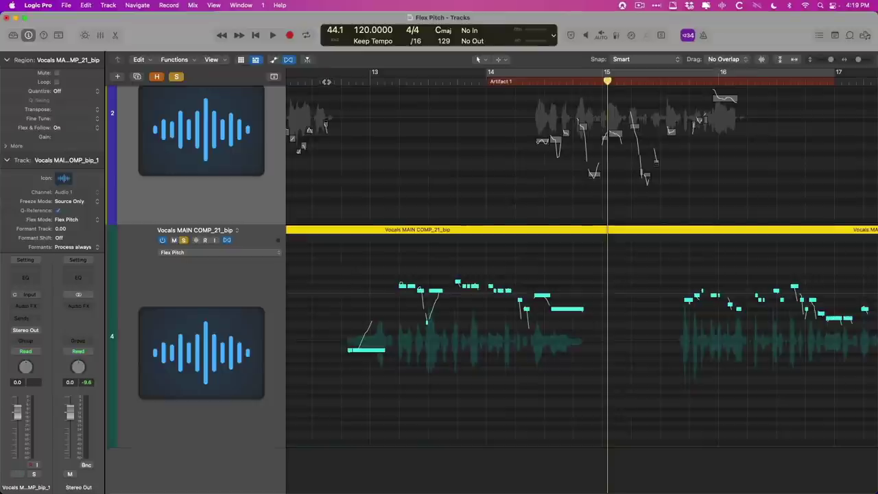
Split the vocal region at bar 13 and bar 15, then undo both splits.
click(341, 81)
click(327, 81)
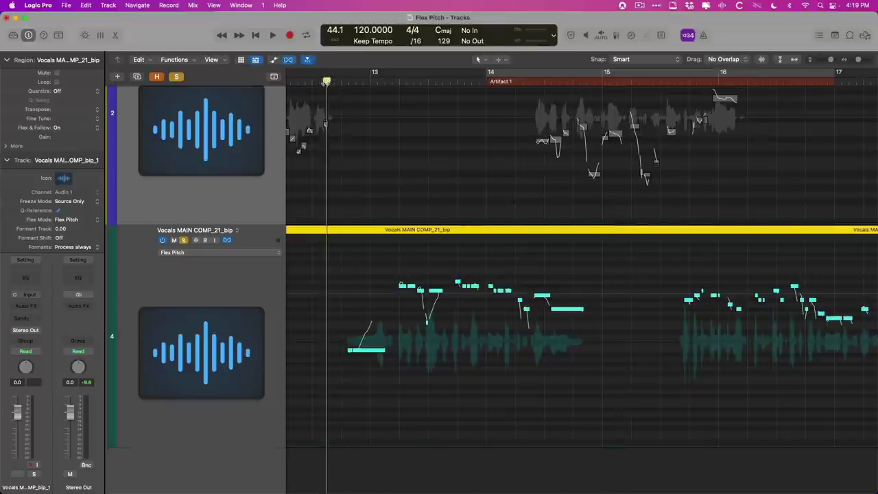
key(super+t)
click(618, 81)
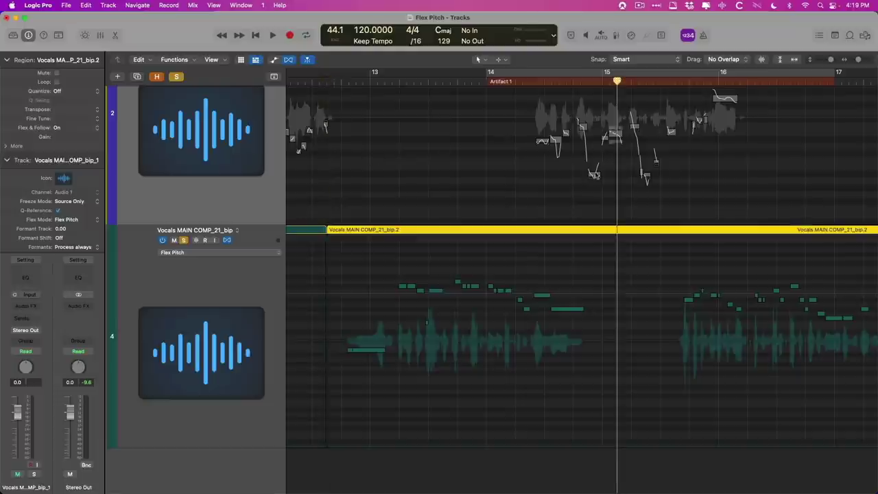
key(super+t)
key(super+z)
key(super+z)
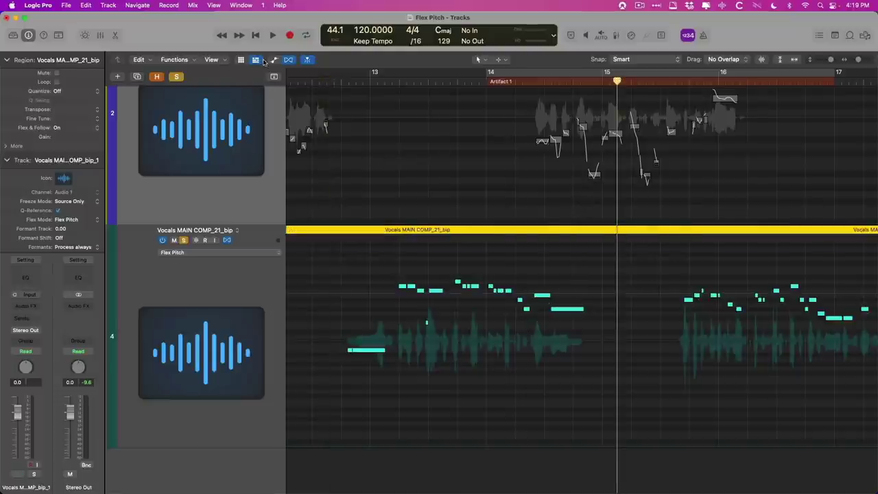
With Flex view off, marquee-select the bars 13–15 stretch and Option-drag a copy onto a new track.
click(289, 60)
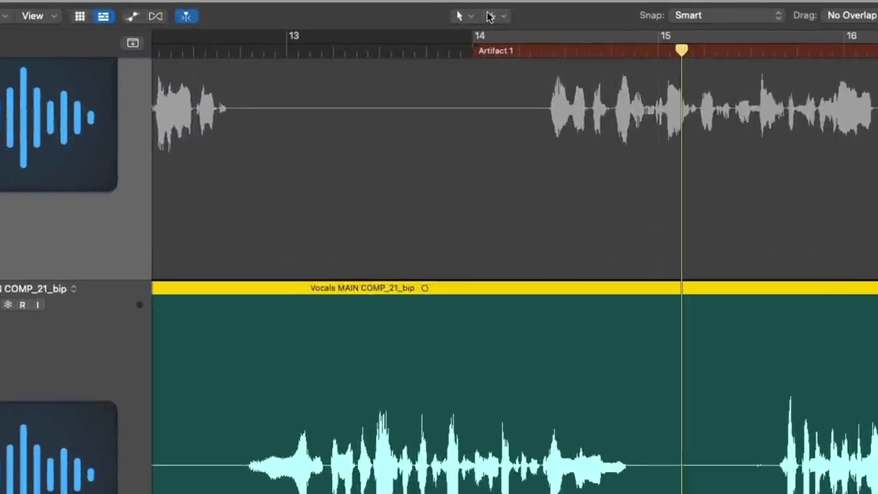
click(490, 16)
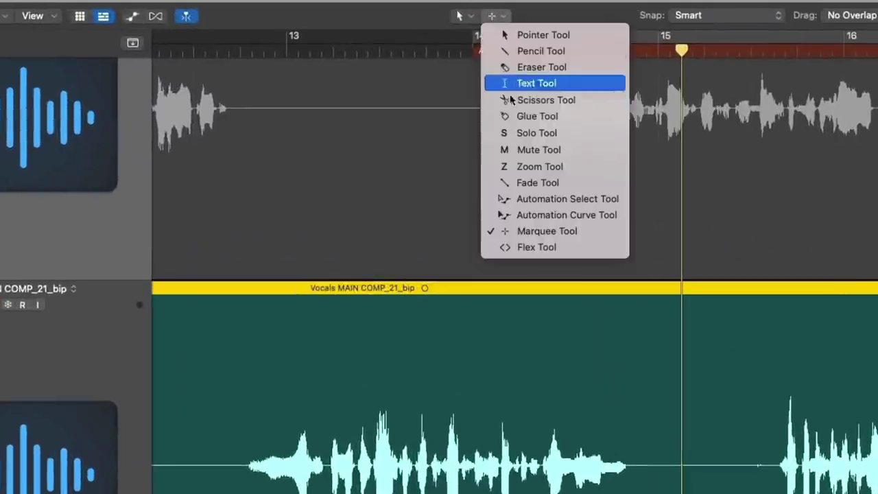
click(542, 229)
drag(230, 280, 725, 240)
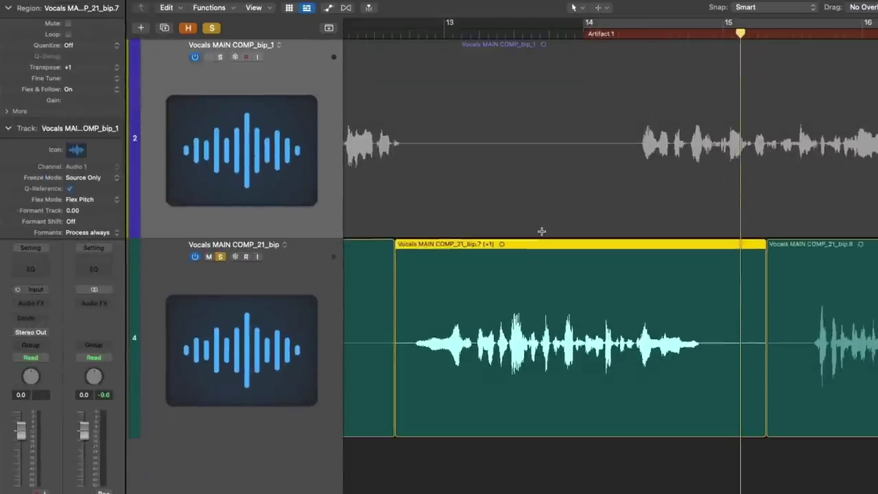
key(super+Up)
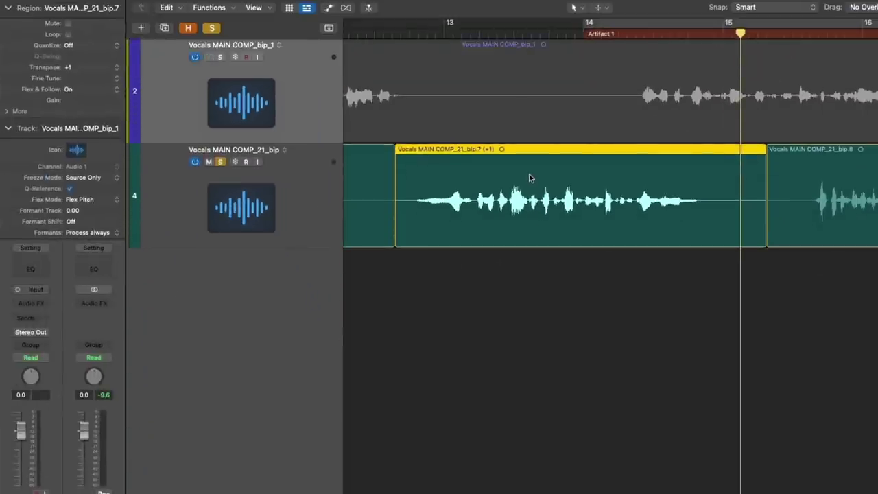
drag(531, 179, 536, 289)
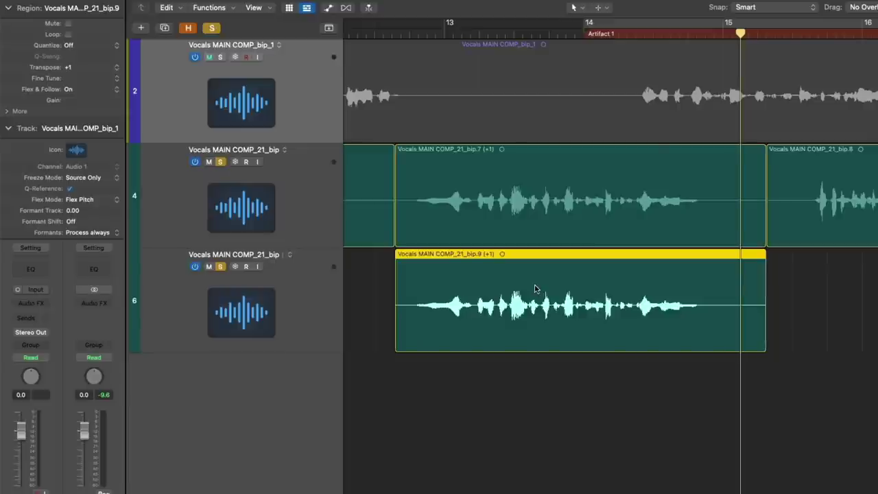
Turn Flex view back on and mute the original bip.7 problem region.
click(346, 7)
click(432, 149)
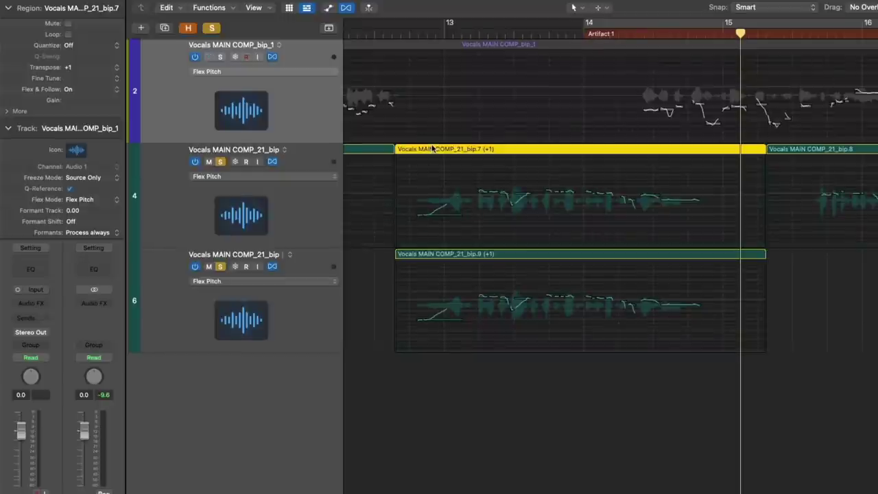
key(ctrl+m)
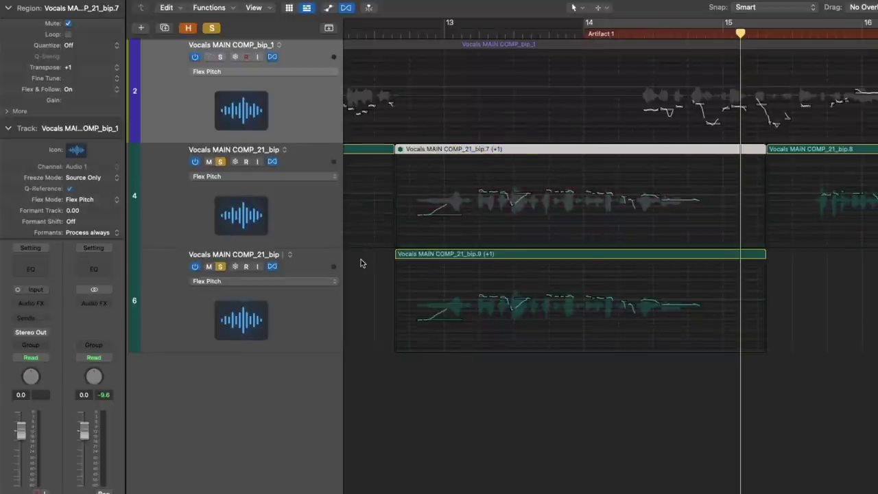
Clear bip.9's +1 transpose and Flex & Follow, and set track 6 to Flex Pitch.
click(479, 268)
alt+click(92, 67)
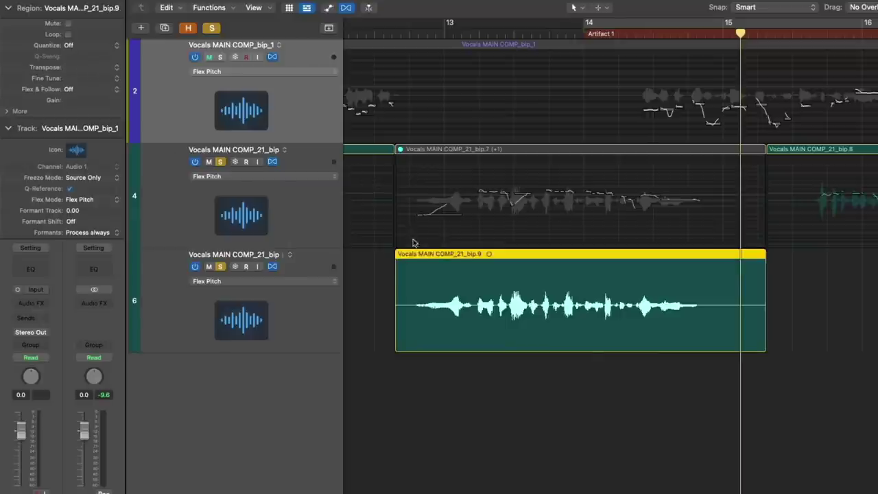
click(295, 283)
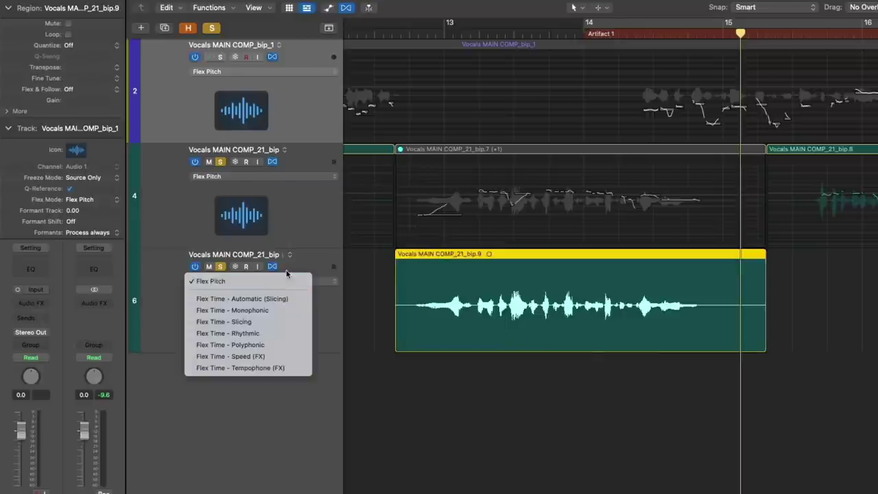
click(291, 280)
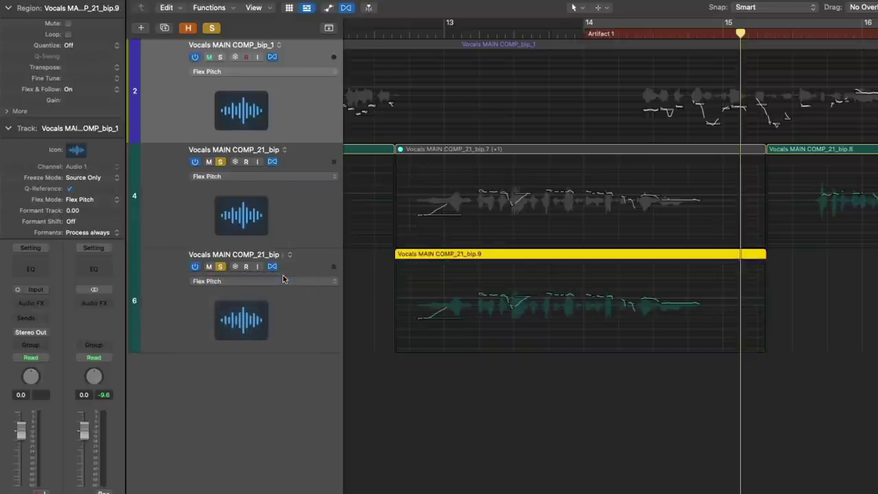
Open bip.9 in the Flex Pitch editor and run Analyze Audio for Flex Editing on it twice.
double_click(417, 253)
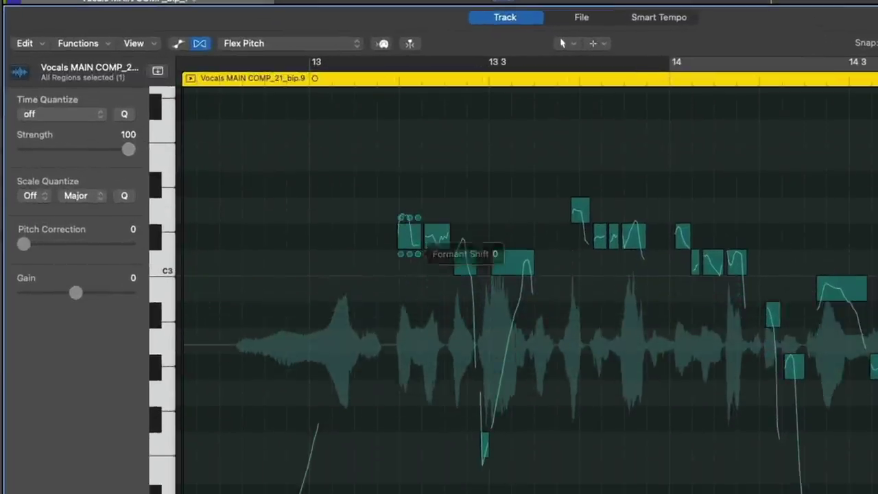
click(25, 42)
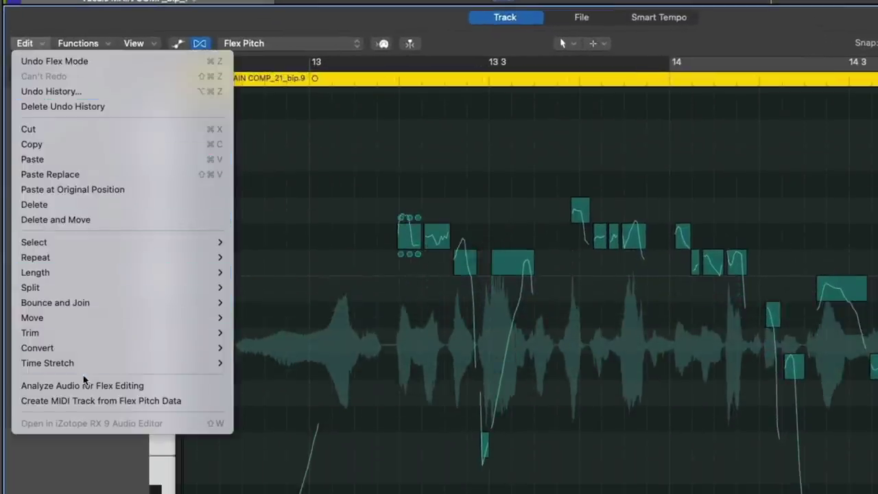
click(101, 386)
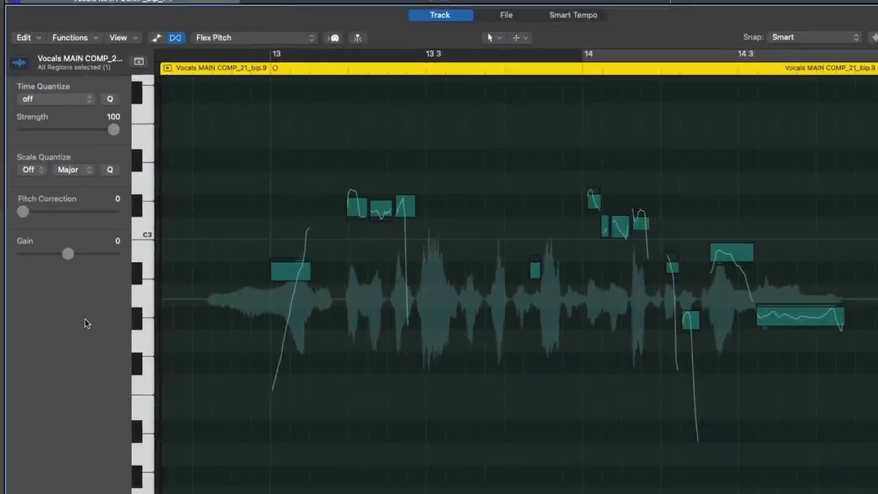
scroll(308, 335, down, 4)
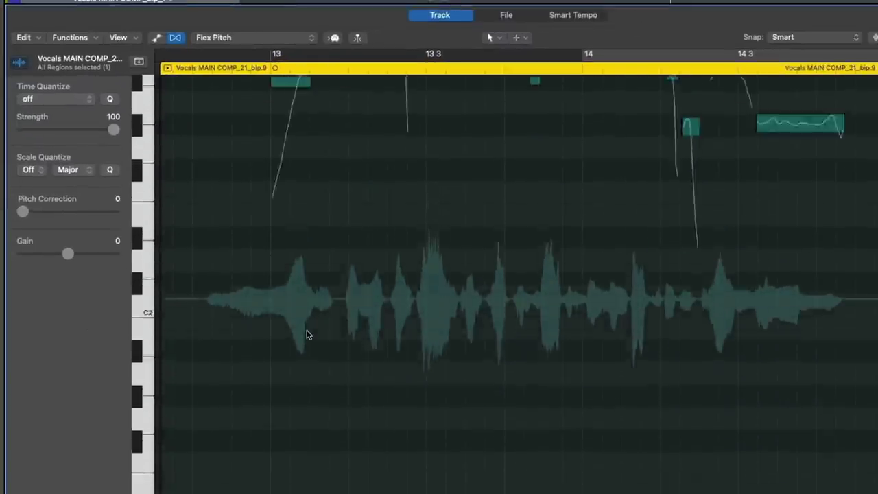
scroll(322, 323, up, 5)
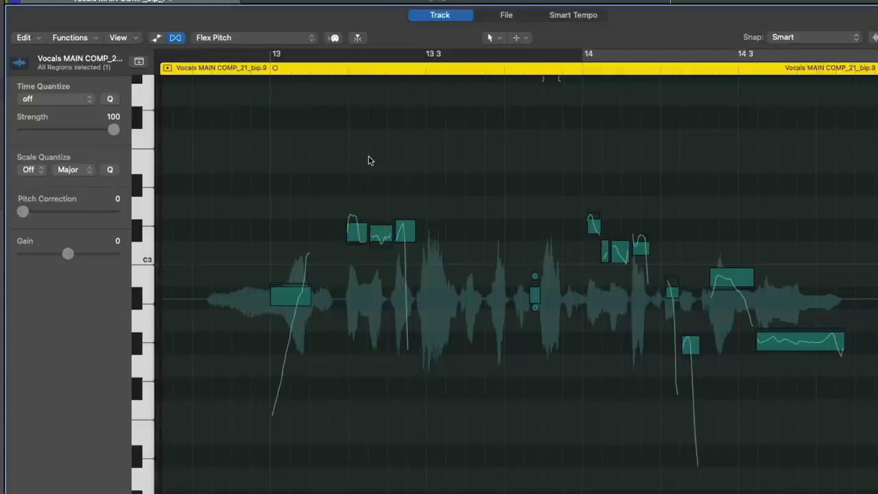
click(35, 38)
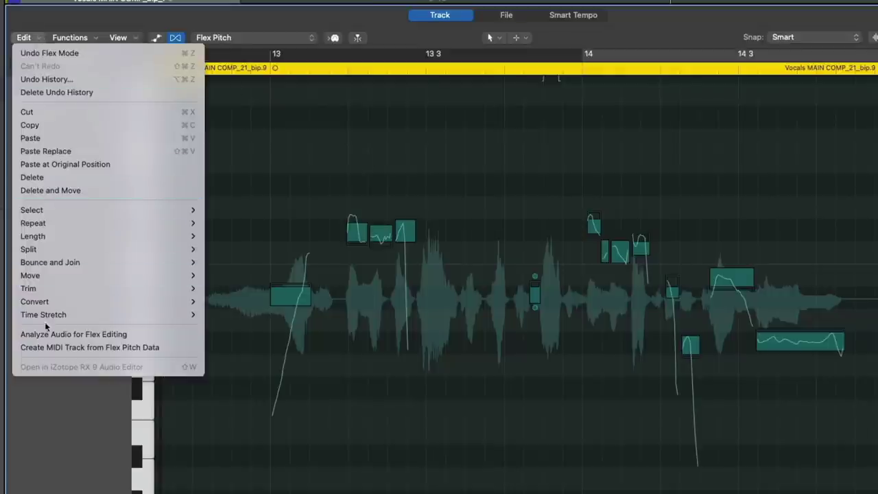
click(47, 335)
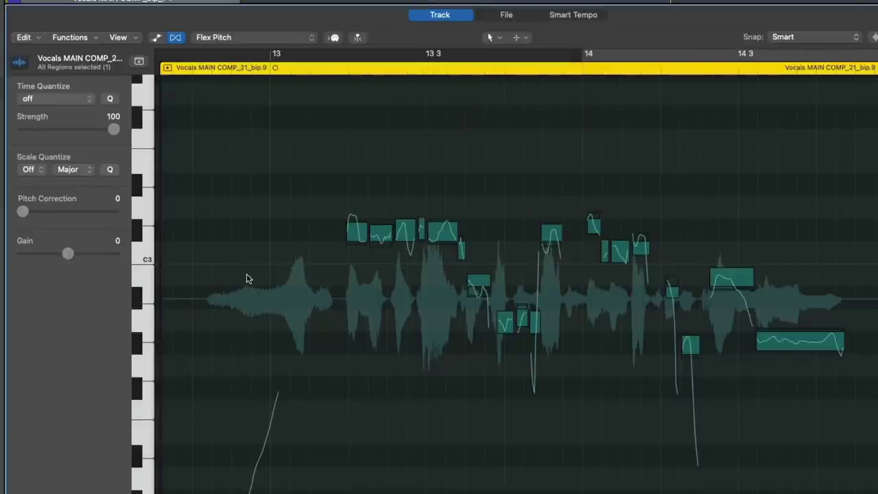
Select all pitch notes in the region and set Pitch Correction to 100.
scroll(248, 278, down, 5)
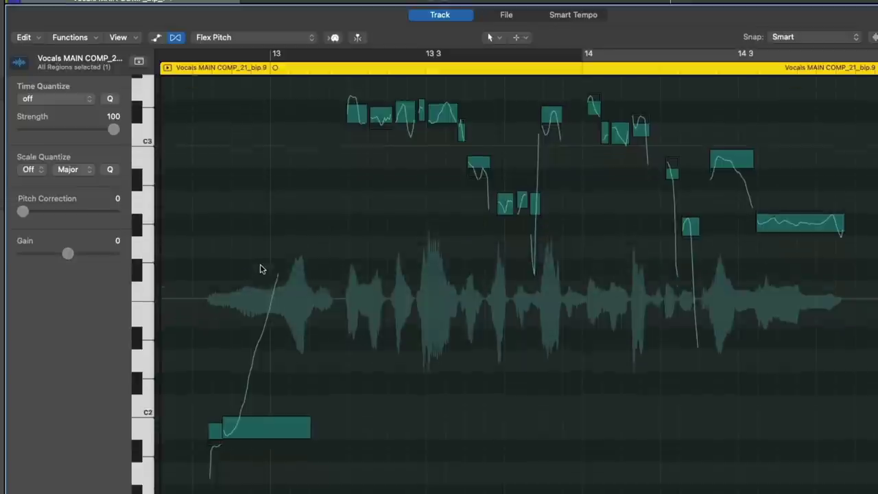
click(224, 365)
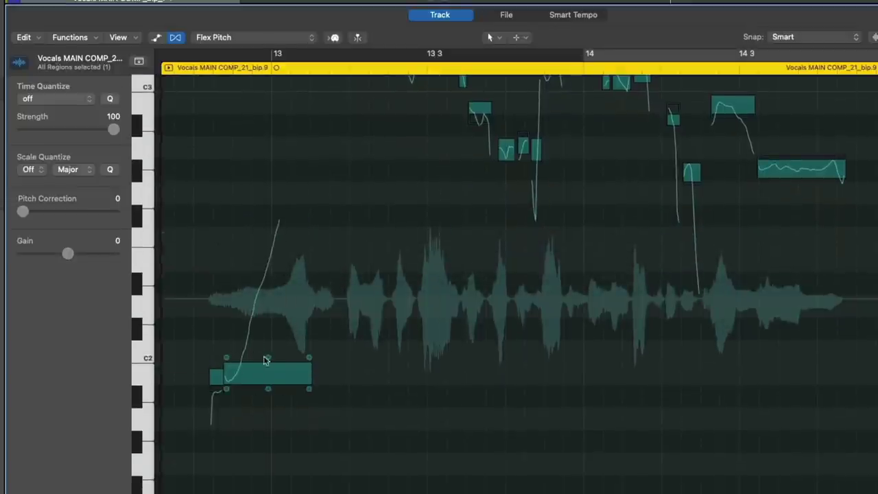
scroll(314, 316, up, 5)
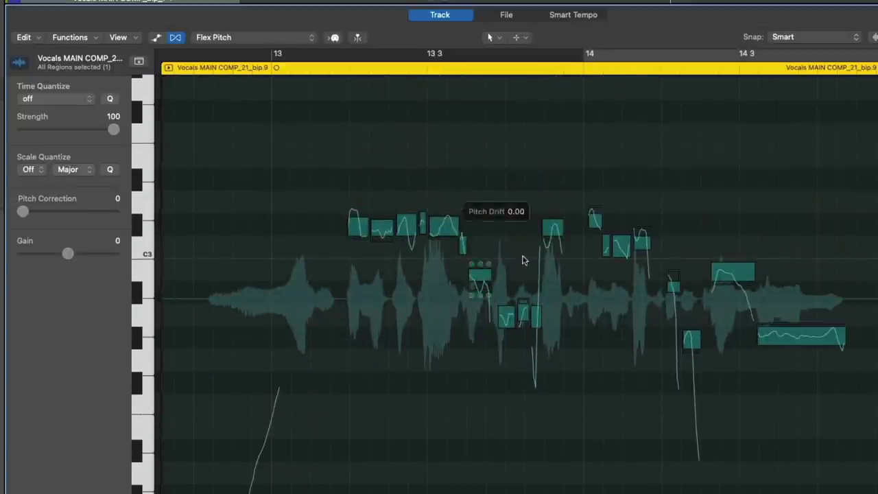
scroll(817, 303, down, 3)
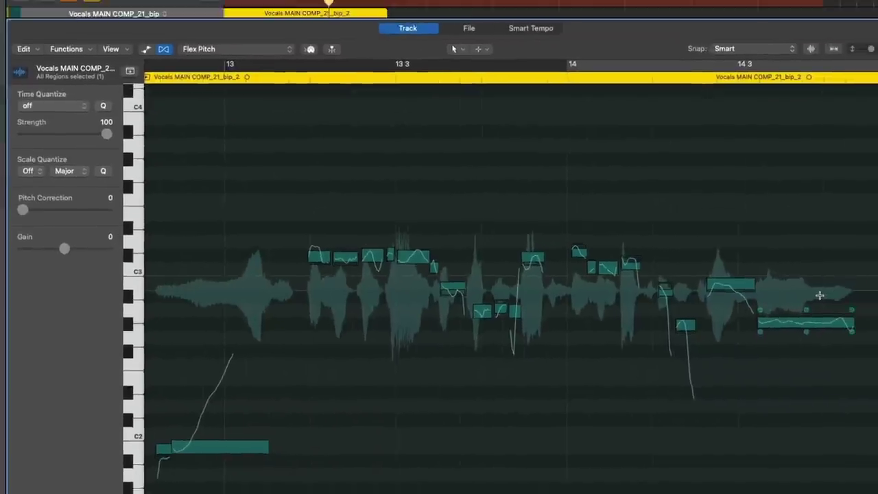
key(super+a)
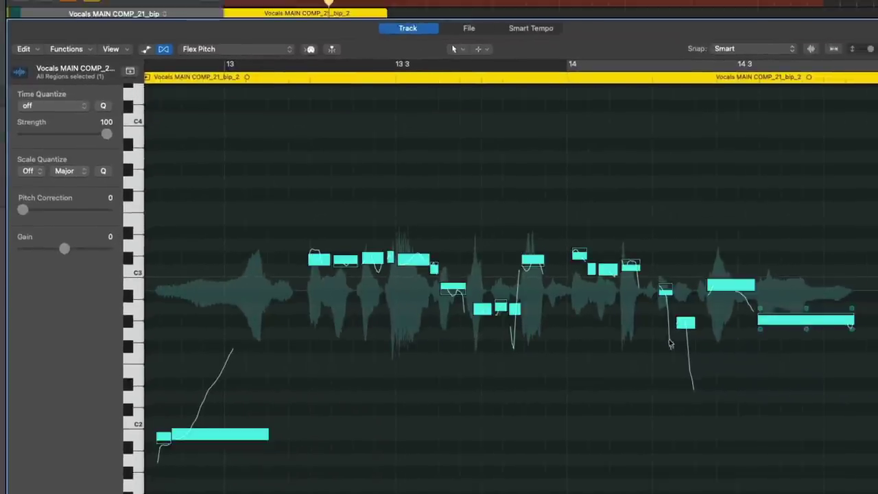
drag(24, 210, 129, 210)
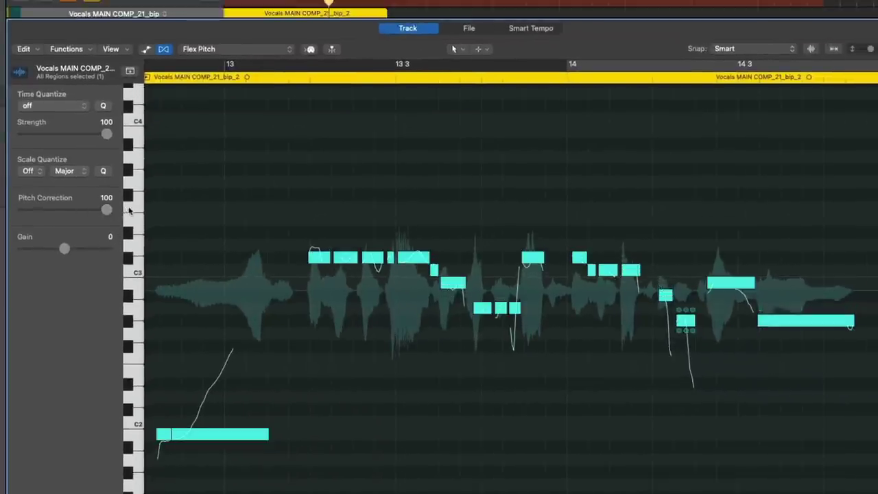
Play back the corrected vocal, close the editor and turn off Flex on track 6.
scroll(268, 185, left, 3)
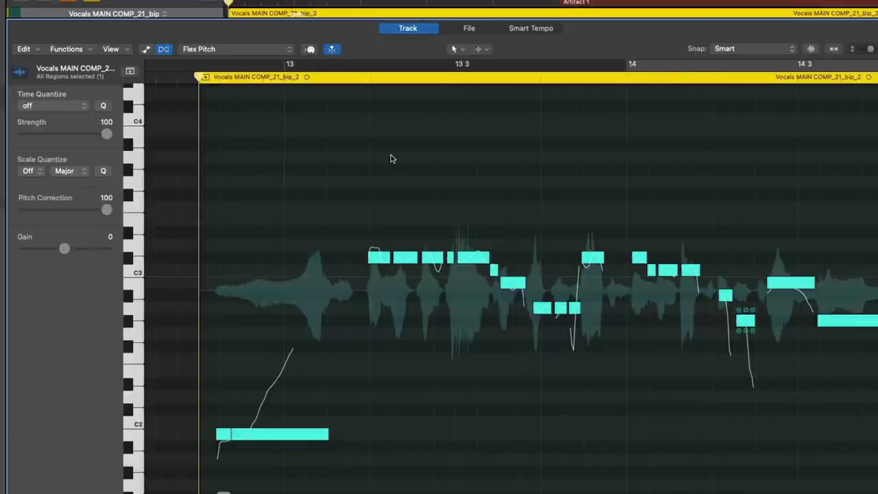
key(space)
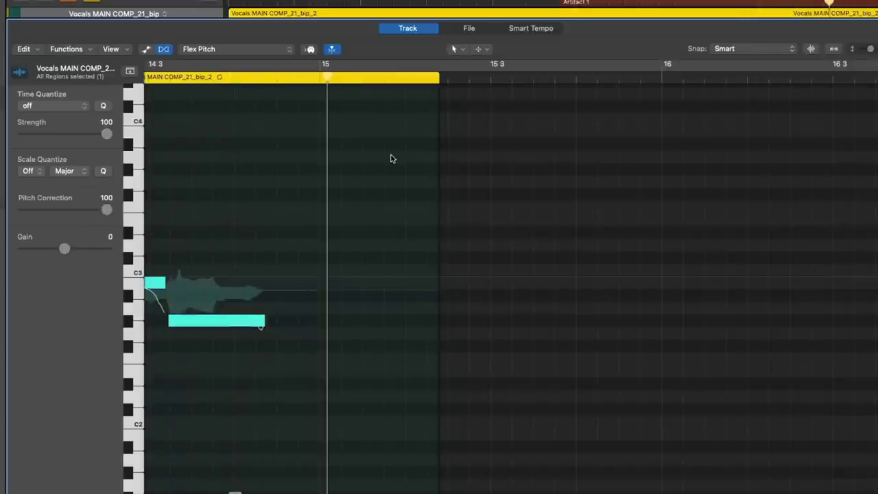
key(e)
click(153, 229)
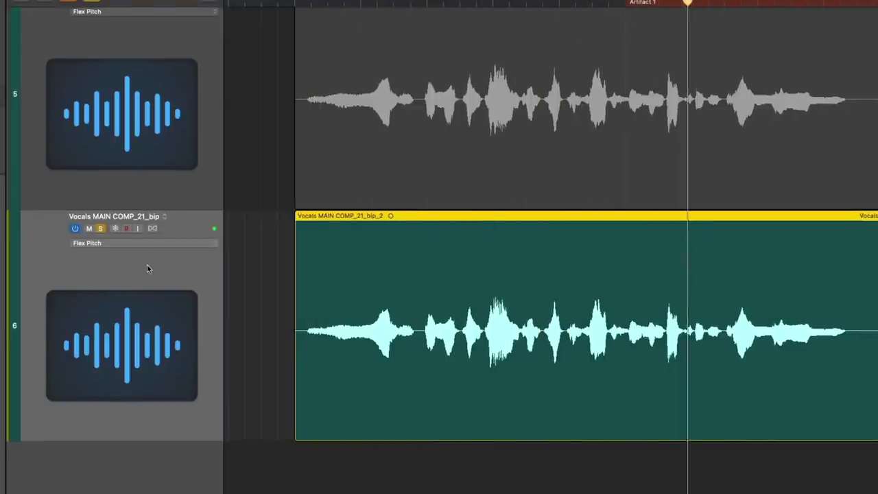
Stop playback, select track 6's garbled bip.9 region and call up Bounce Regions In Place with Ctrl+B.
key(super+Left)
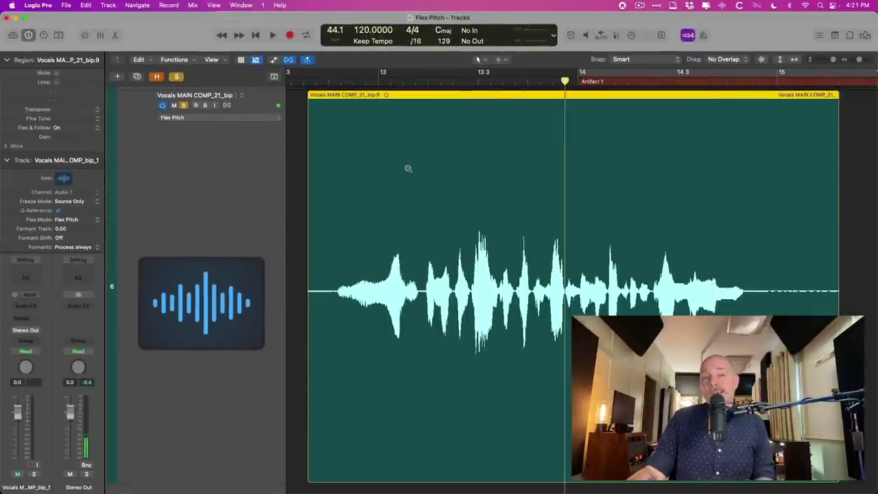
key(z)
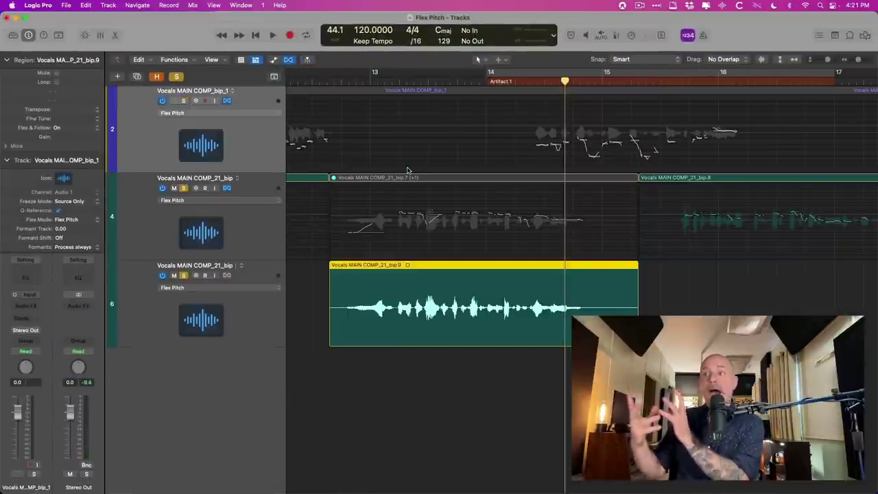
key(ctrl+m)
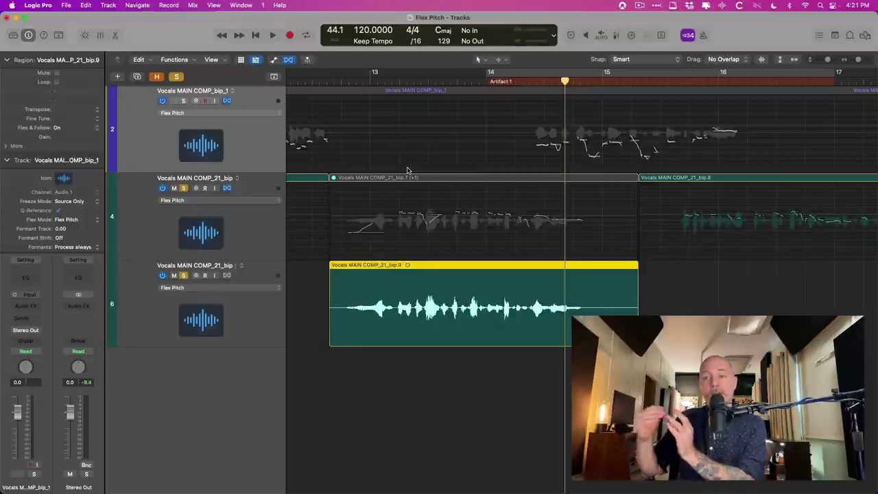
key(ctrl+m)
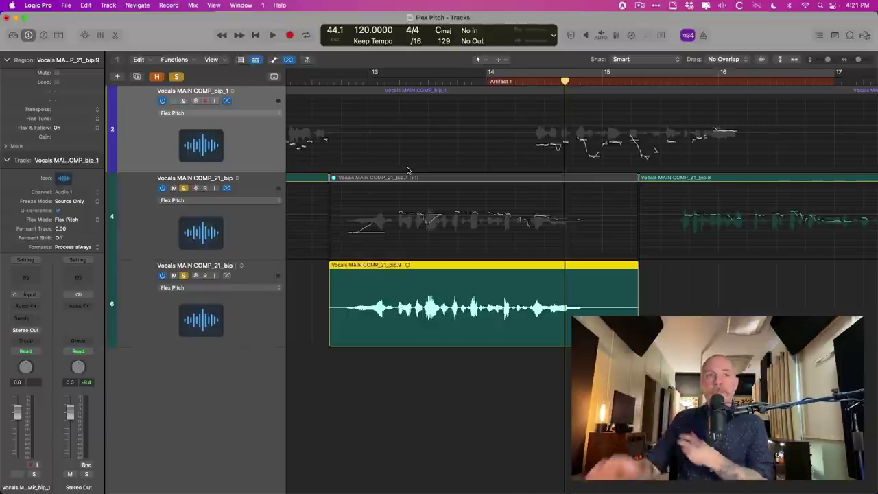
click(261, 328)
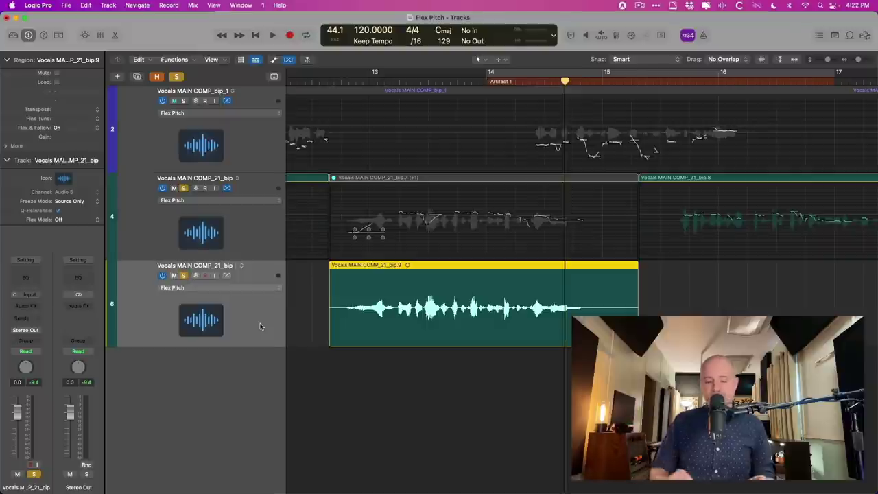
key(ctrl+b)
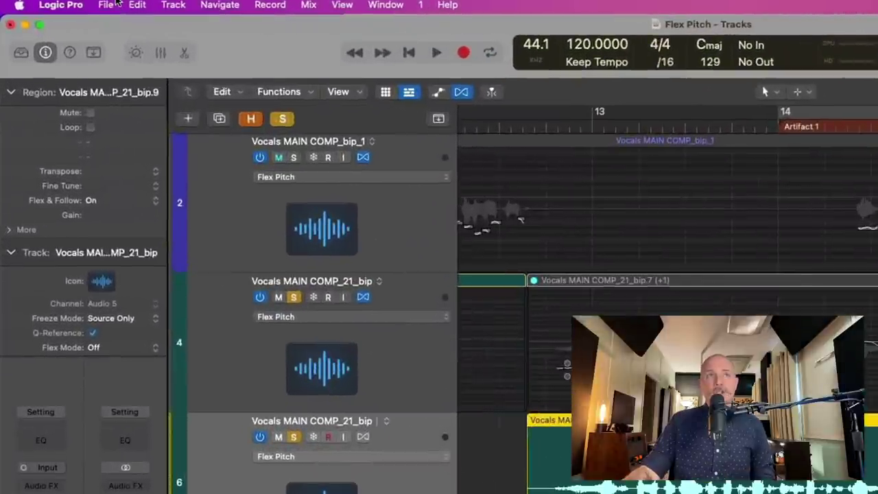
Bounce the bip.9 region in place onto a new track 7, muting the source region.
click(66, 5)
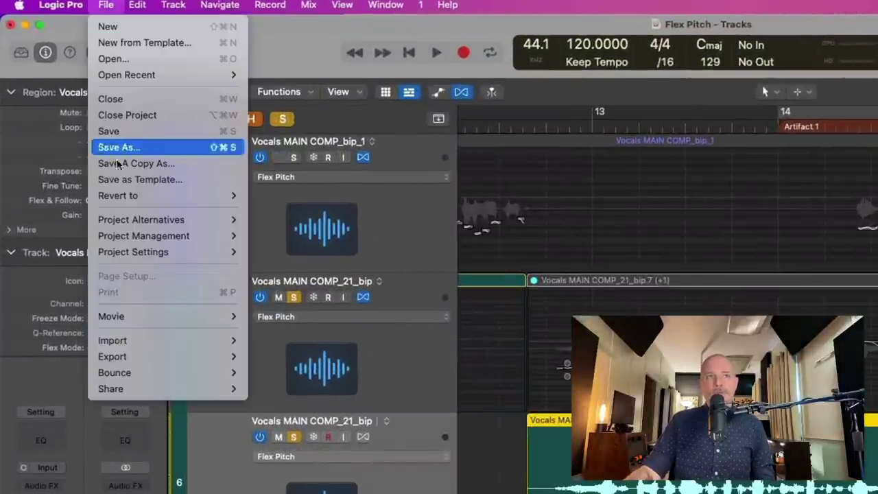
mouse_move(196, 373)
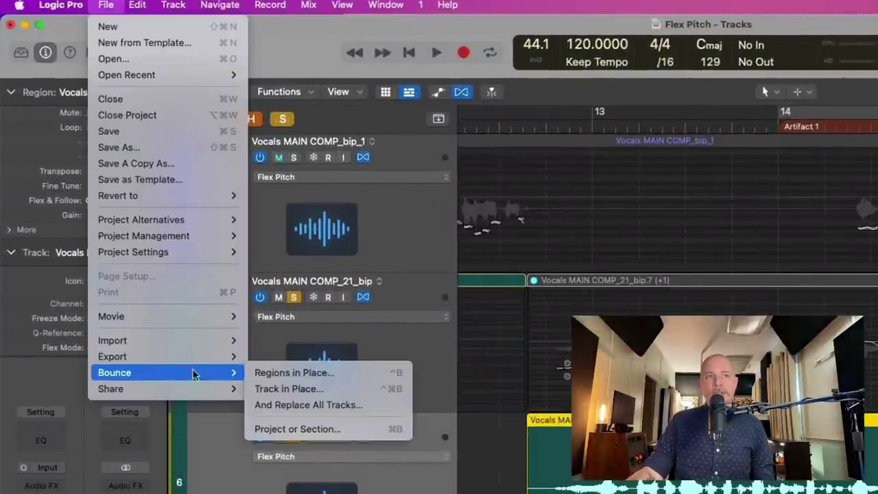
click(265, 372)
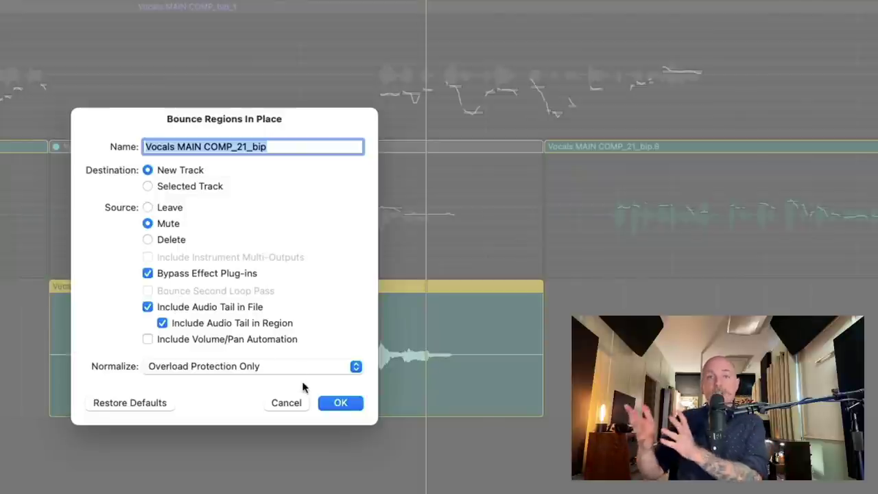
click(337, 402)
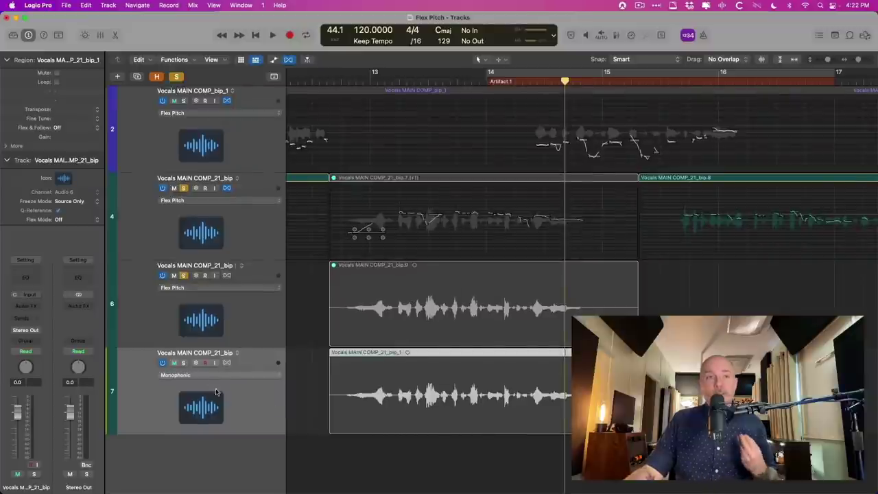
Solo track 7 and set its flex mode to Flex Pitch.
click(183, 363)
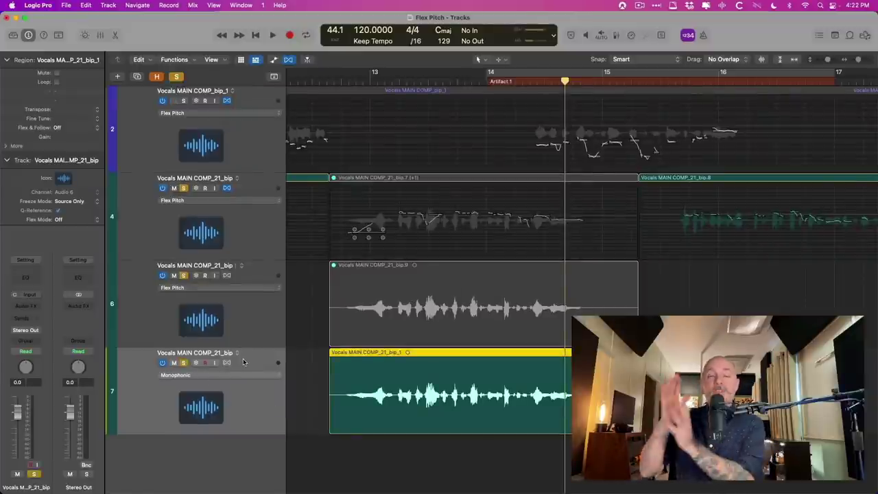
scroll(243, 363, right, 1)
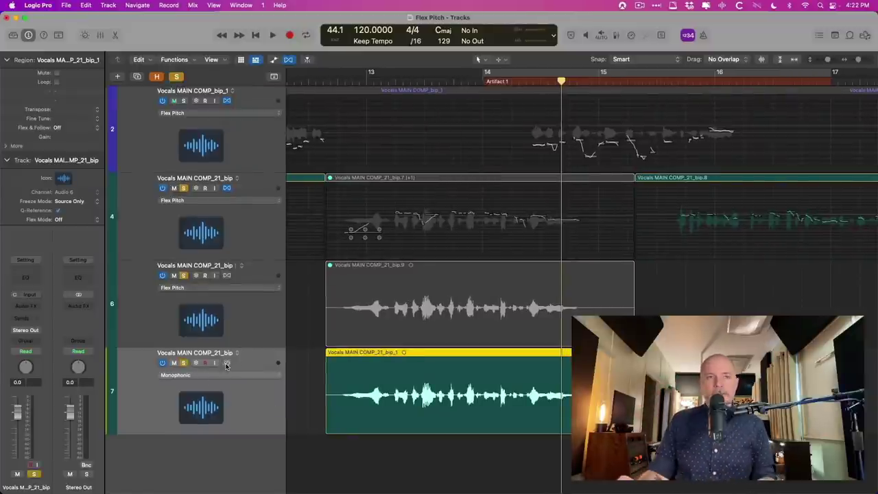
click(226, 379)
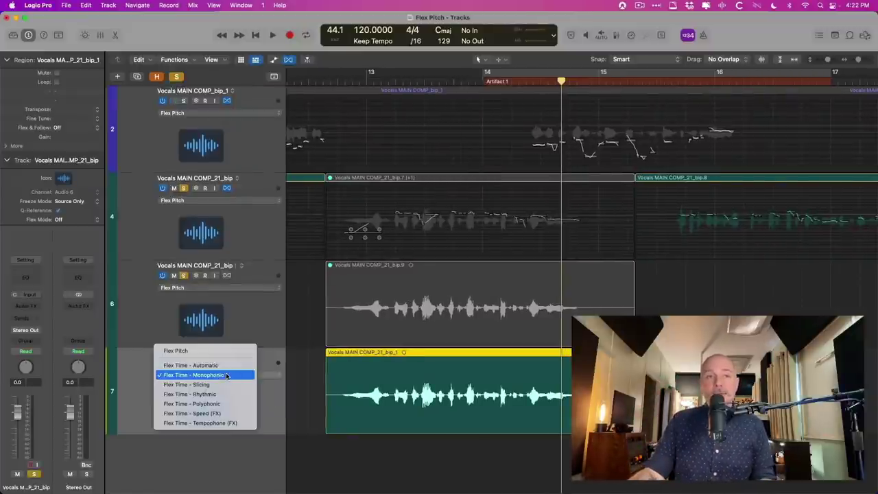
click(223, 352)
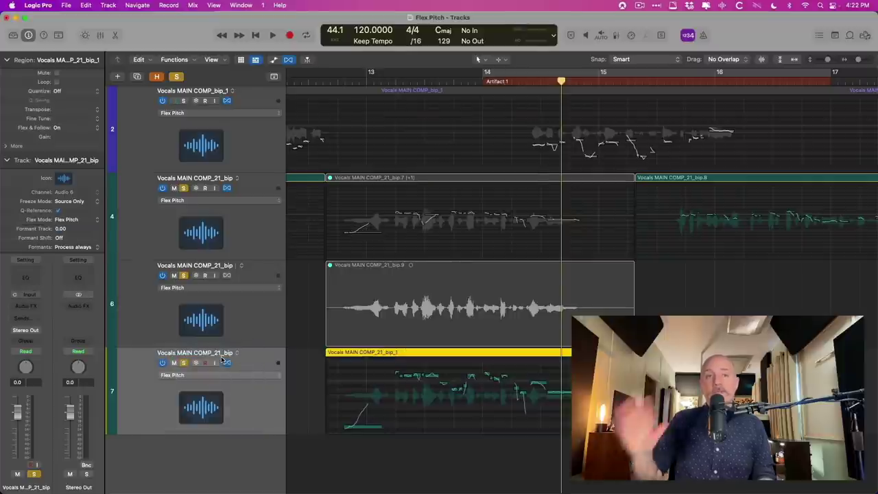
Audition the bounced vocal in the Flex Pitch editor from the region start, then turn track 7's flex off.
double_click(343, 363)
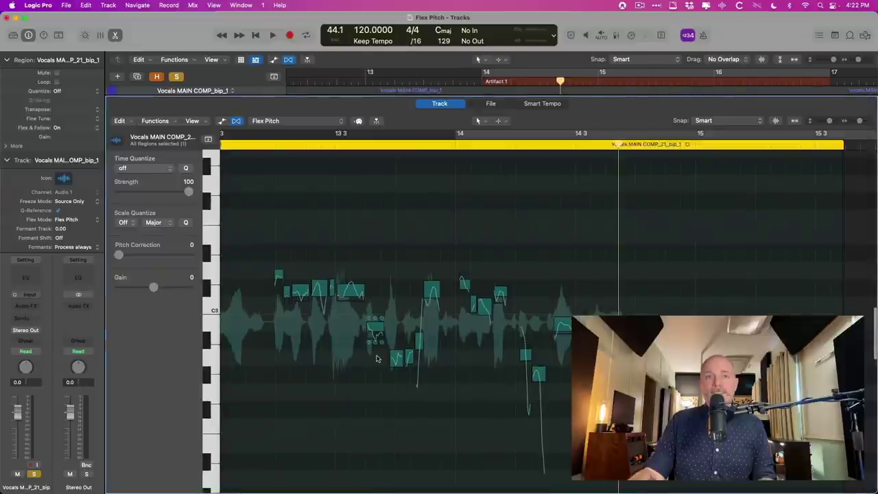
scroll(374, 346, up, 3)
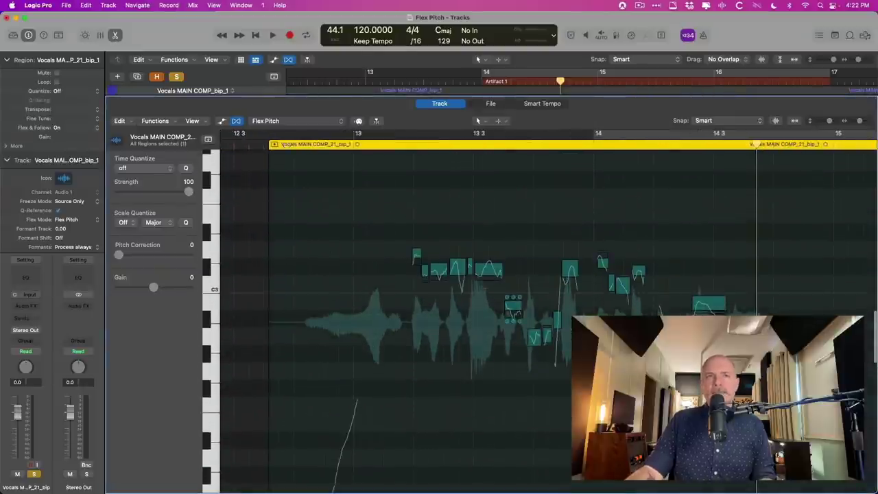
click(284, 144)
key(space)
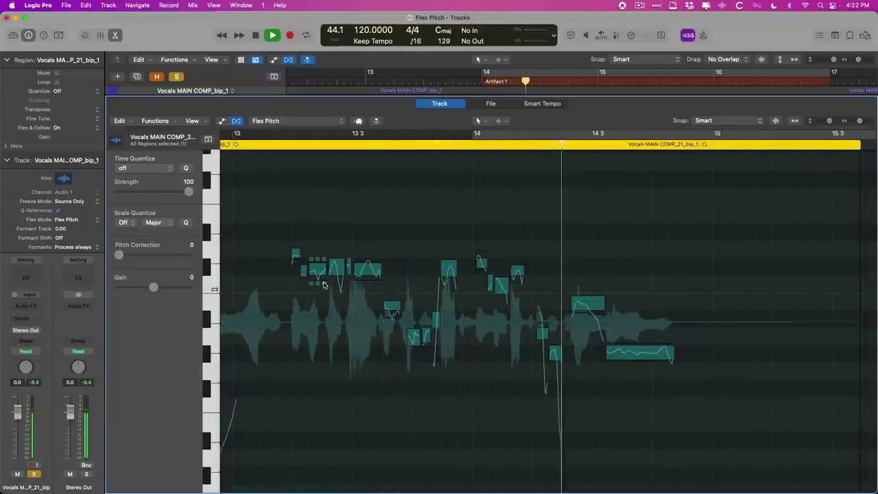
key(e)
key(space)
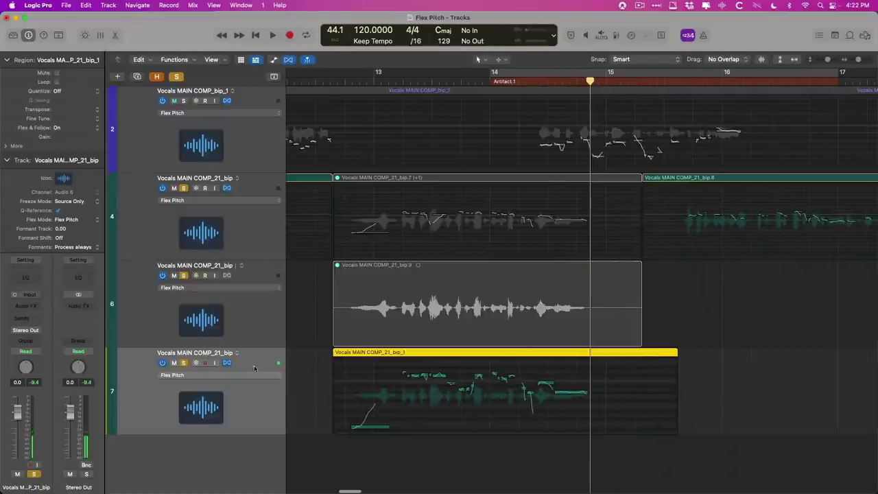
click(227, 362)
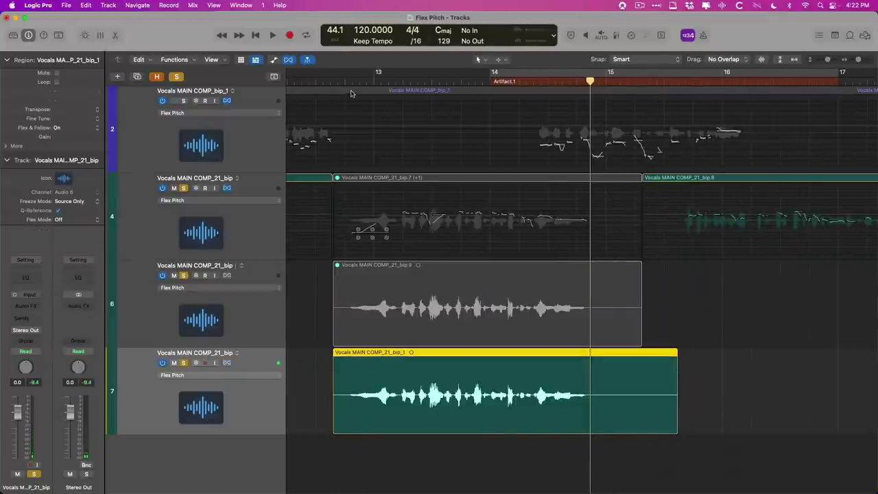
click(347, 83)
key(space)
key(space)
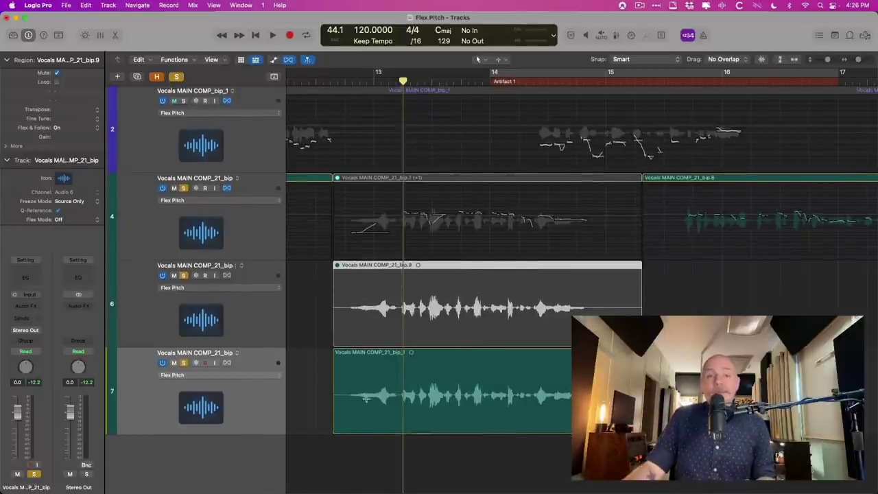
Split the garbled stretch after bar 13 into its own region and enable Flex on track 7.
key(z)
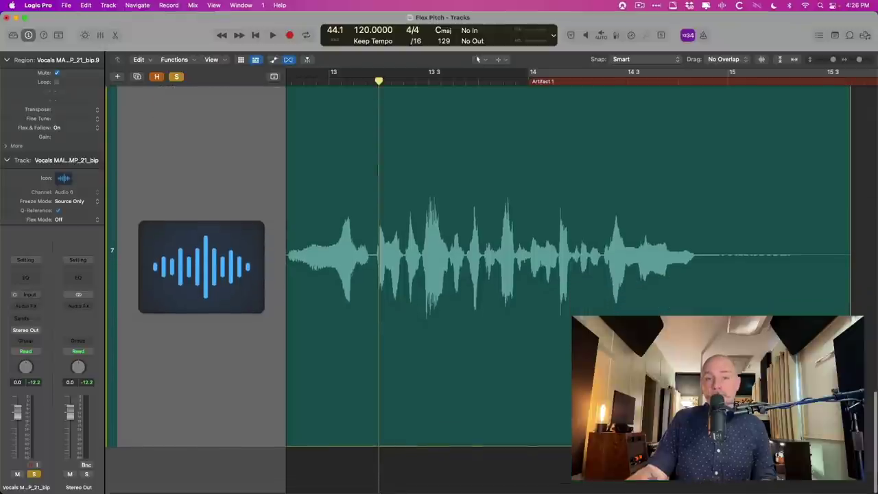
scroll(439, 274, left, 3)
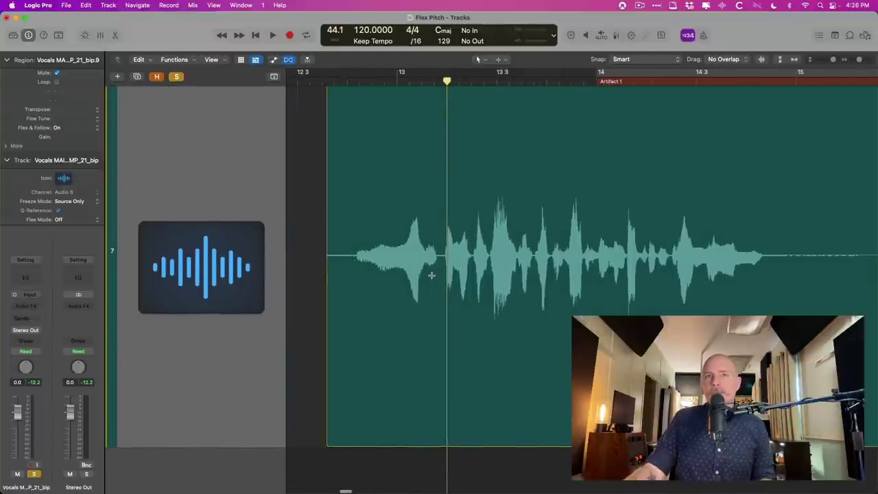
drag(439, 275, 488, 271)
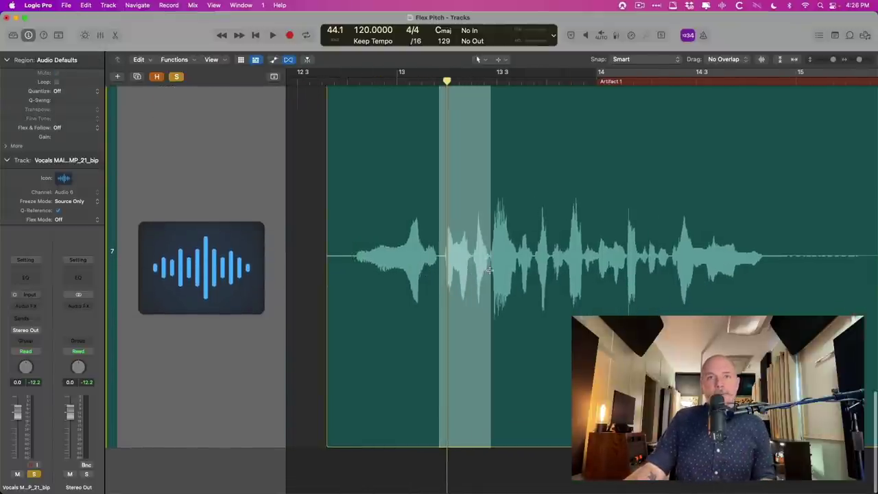
click(471, 161)
key(super+Up)
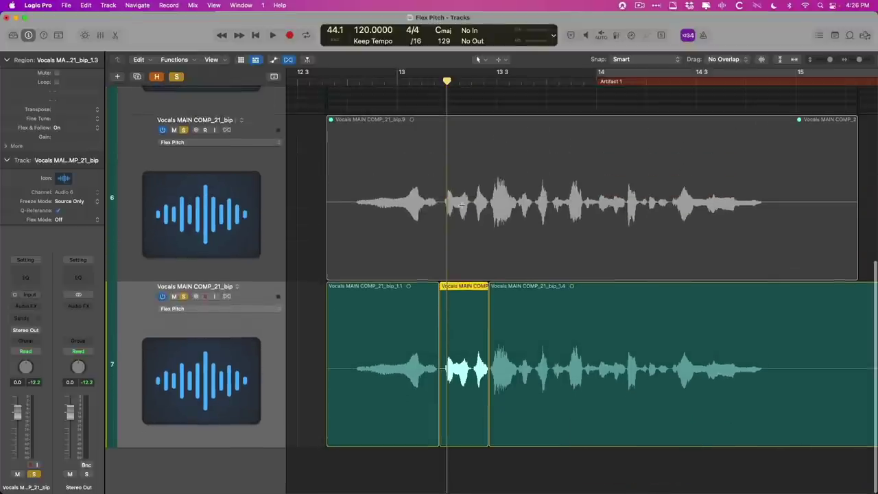
click(226, 296)
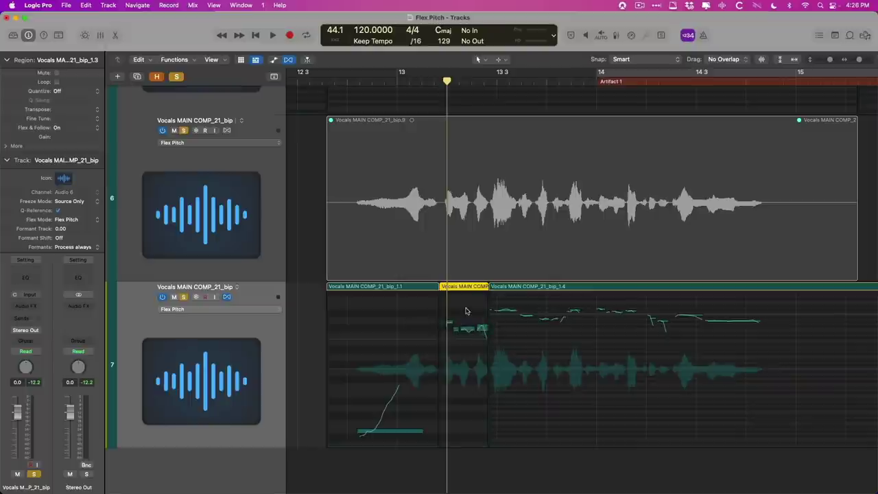
Select neighbouring regions bip_1.1 and bip_1.4 and set their Flex & Follow to Off.
mouse_move(468, 313)
click(605, 291)
shift+click(416, 289)
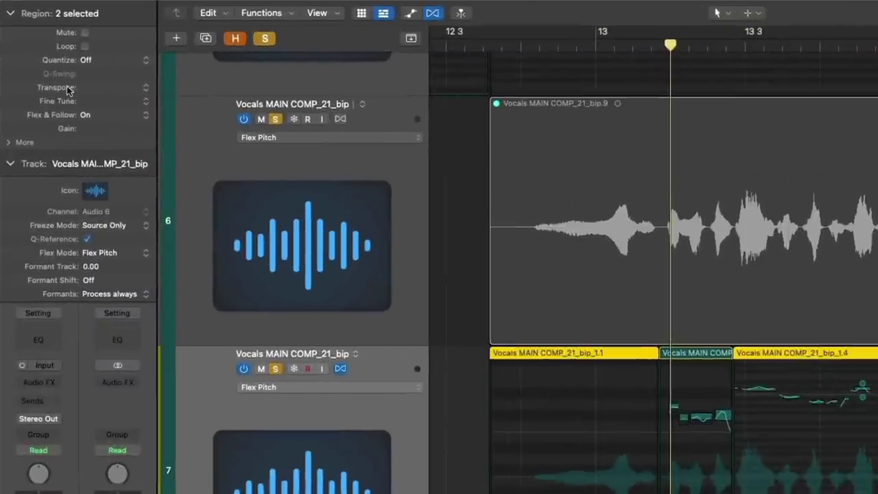
scroll(39, 18, down, 4)
scroll(43, 22, up, 4)
click(109, 115)
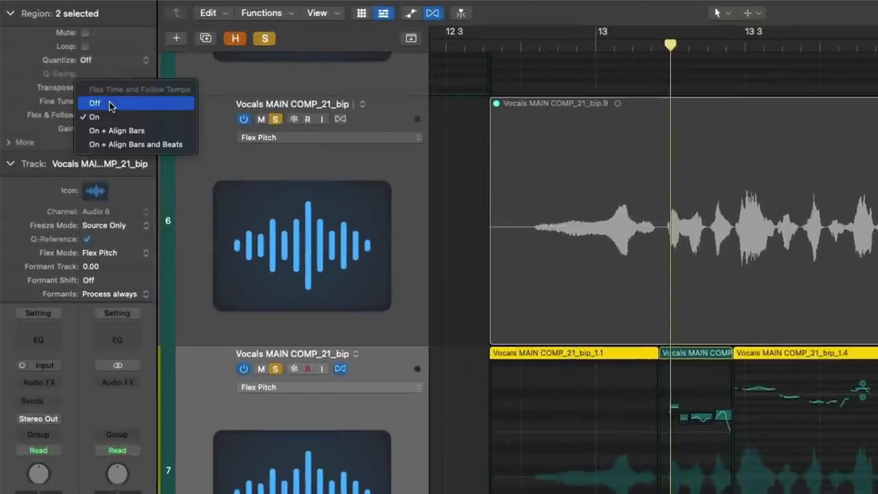
click(110, 105)
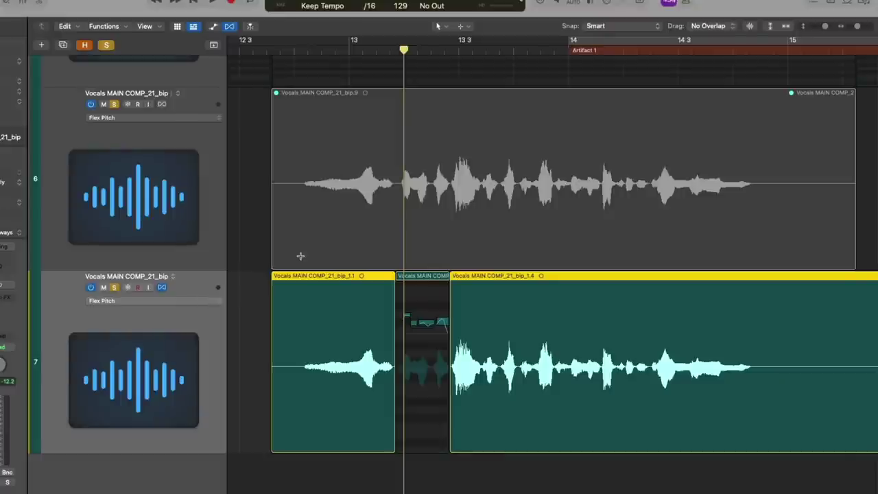